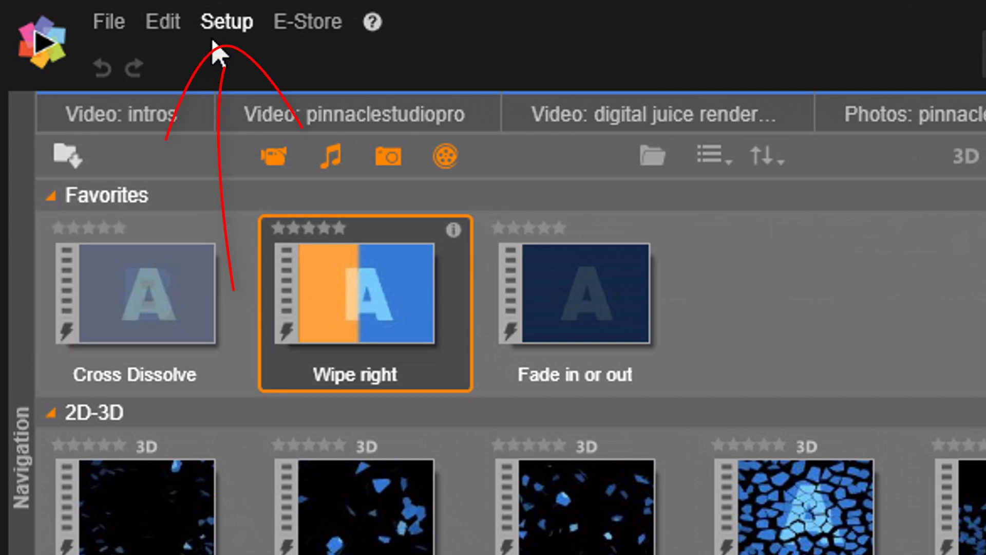
In Control Panel Project Settings, keep the default transition duration at 01.00 seconds
left_click(229, 36)
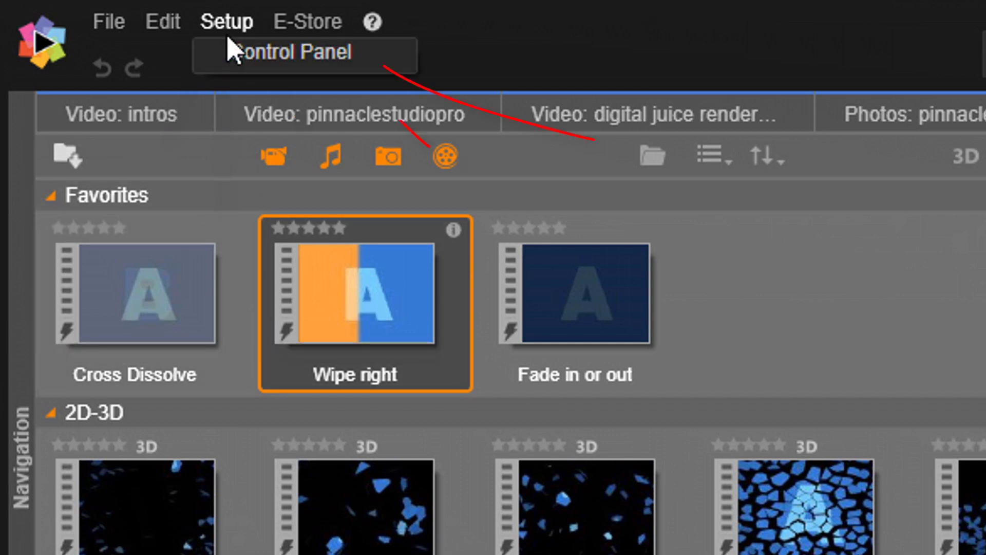
left_click(236, 66)
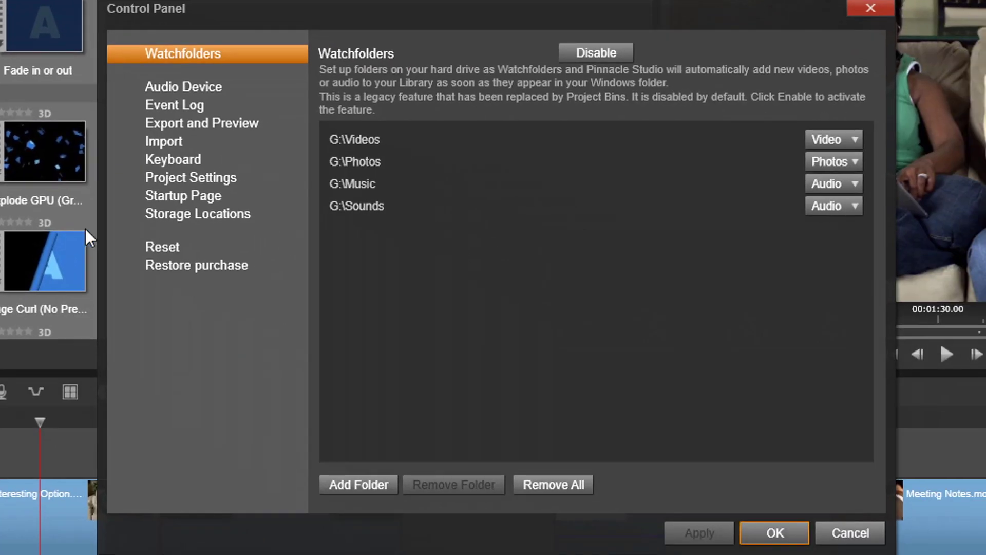
left_click(172, 177)
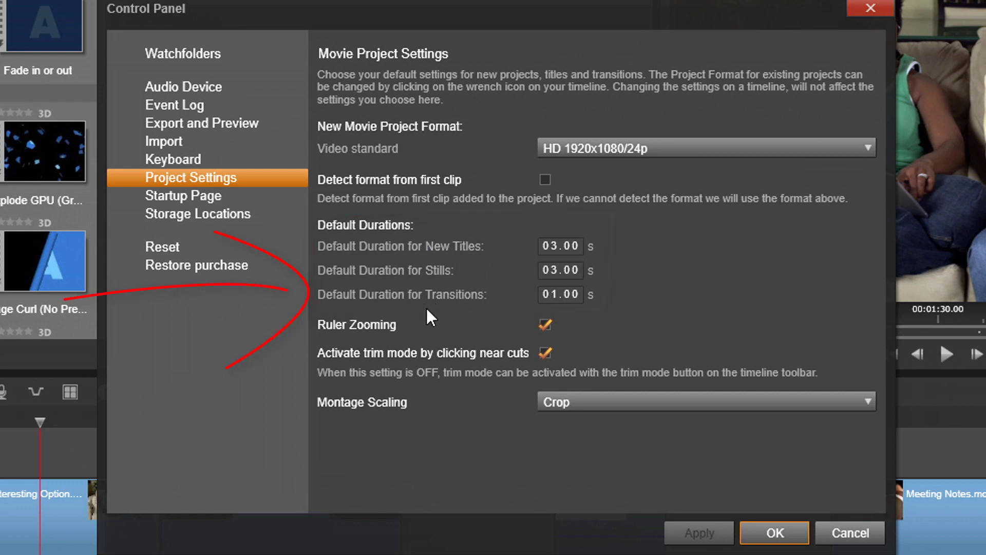
left_click(547, 298)
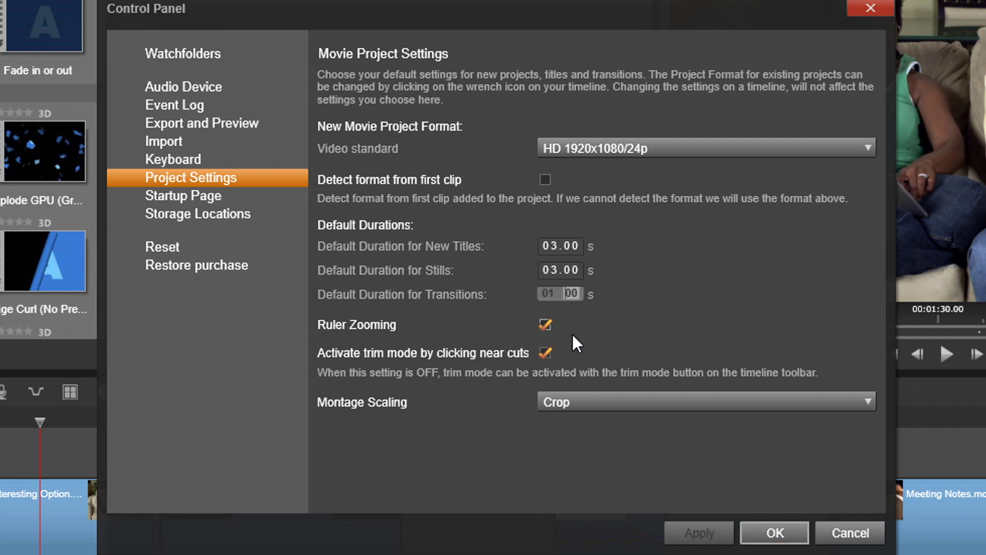
key("Return")
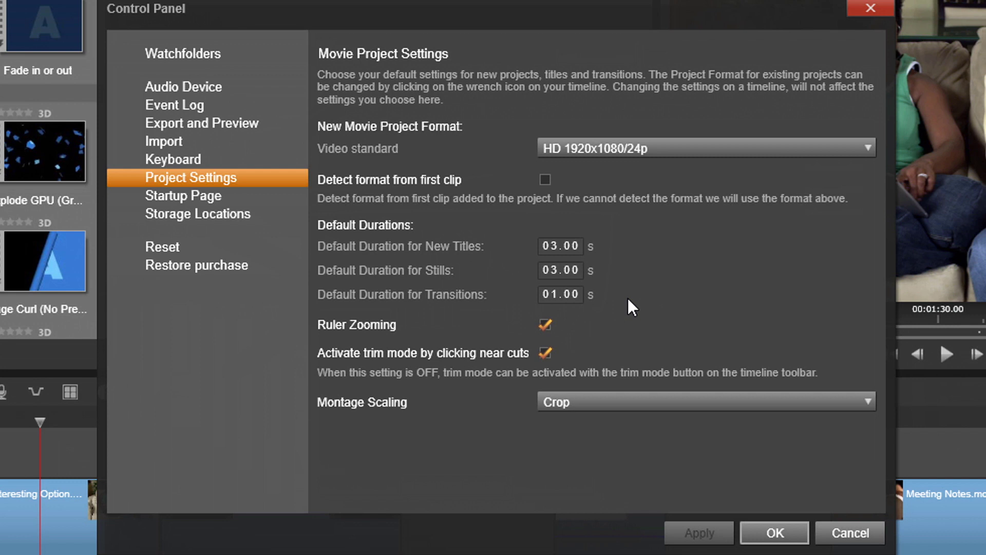
Confirm the Control Panel with OK and bring up the library's Navigation panel
left_click(770, 533)
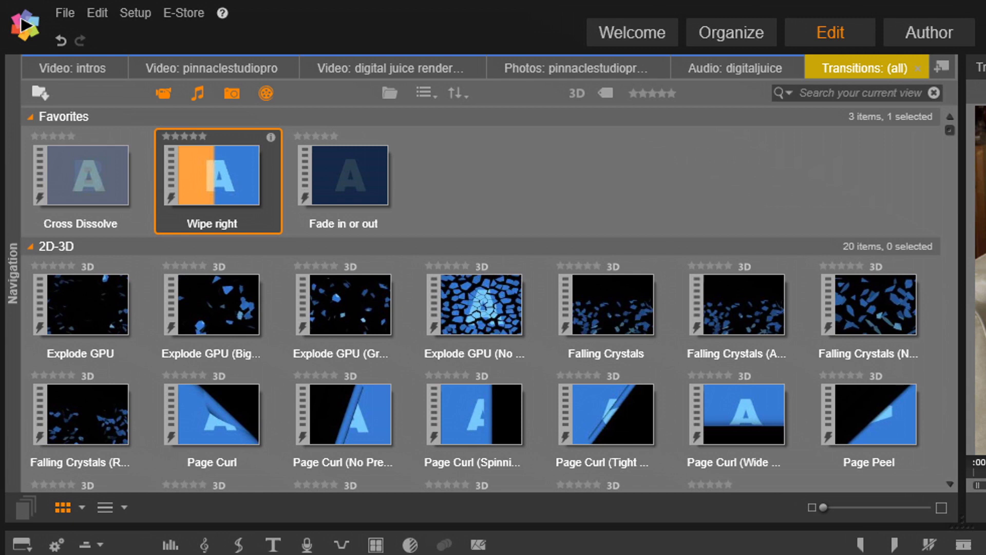
left_click(13, 257)
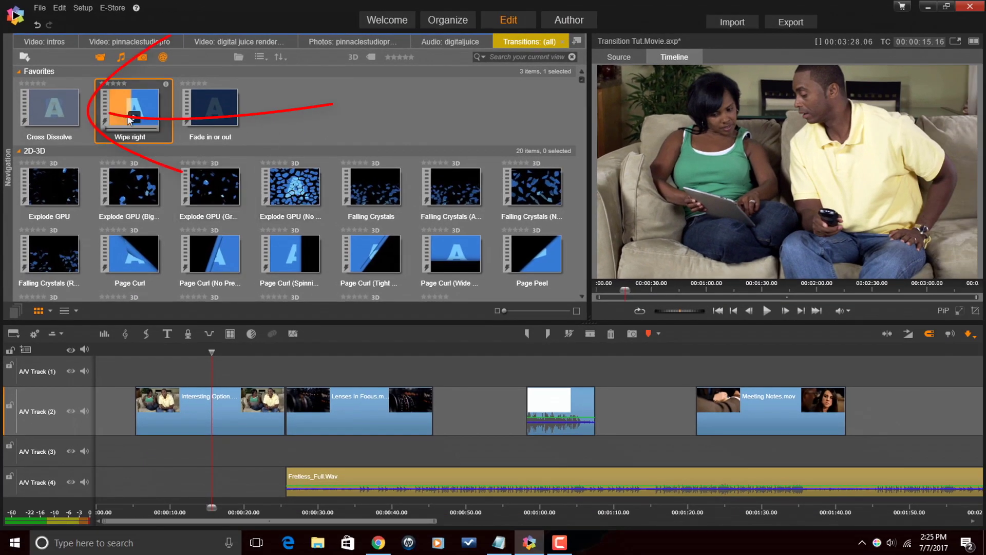
Play the Cross Dissolve favourite from A to B in the Source preview
left_click(62, 107)
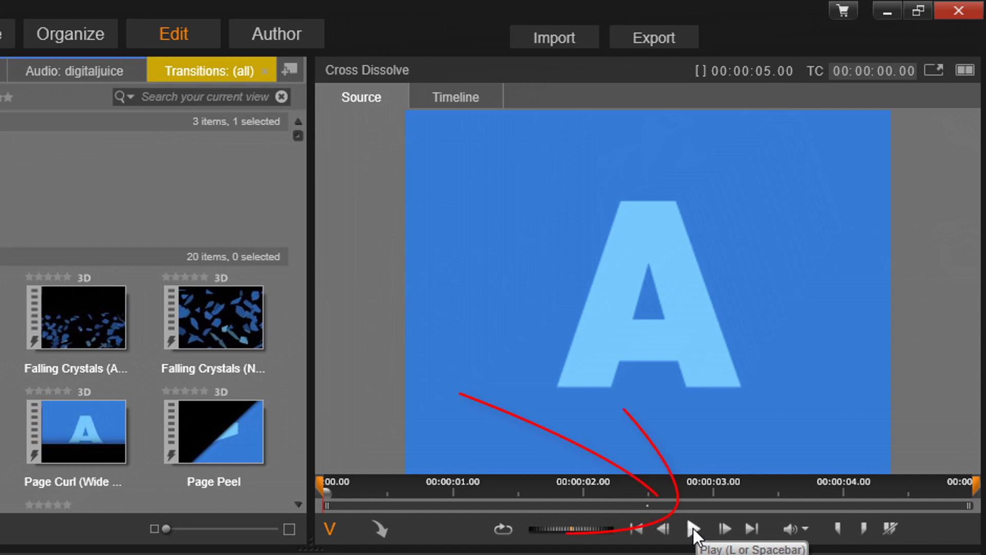
left_click(692, 528)
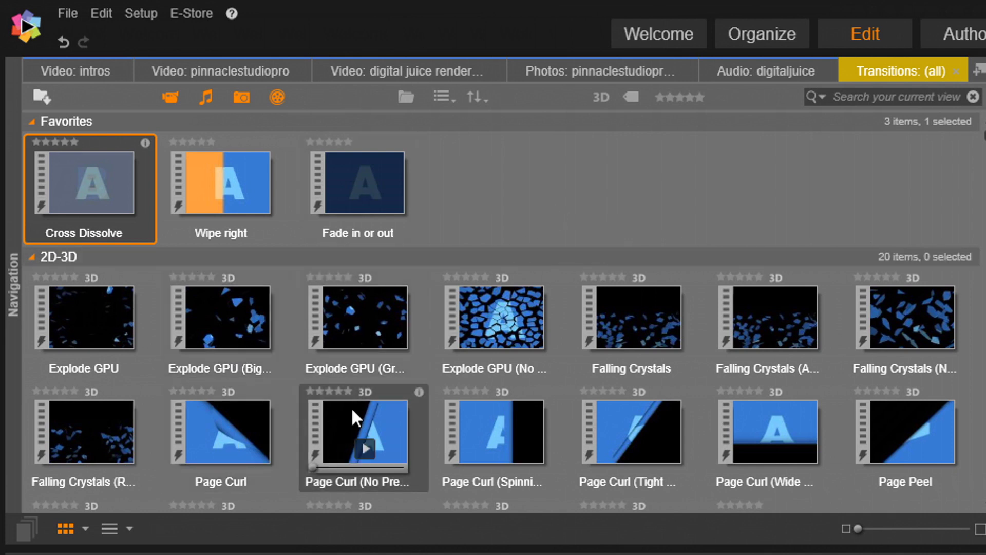
Add the no-preset Page Curl transition to Favorites
left_click(334, 424)
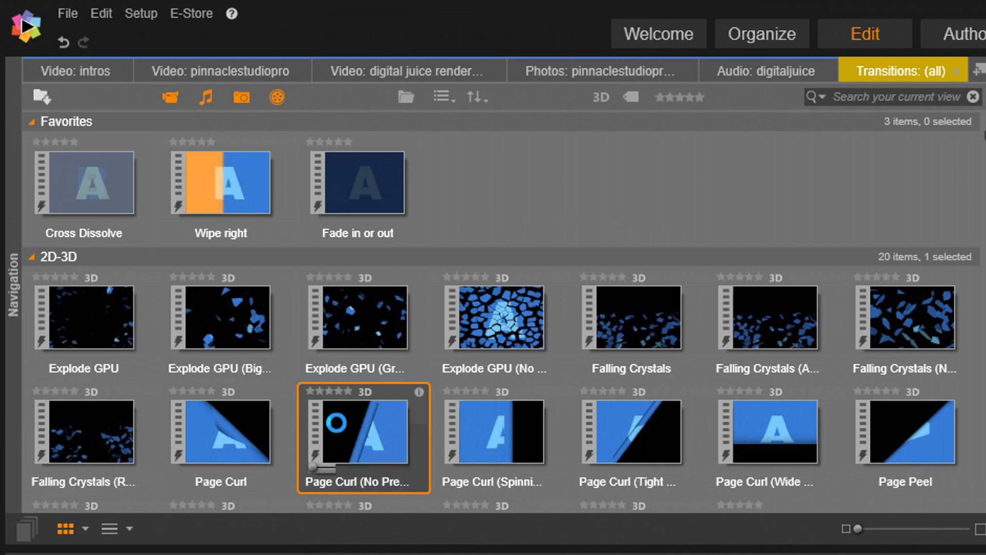
right_click(336, 422)
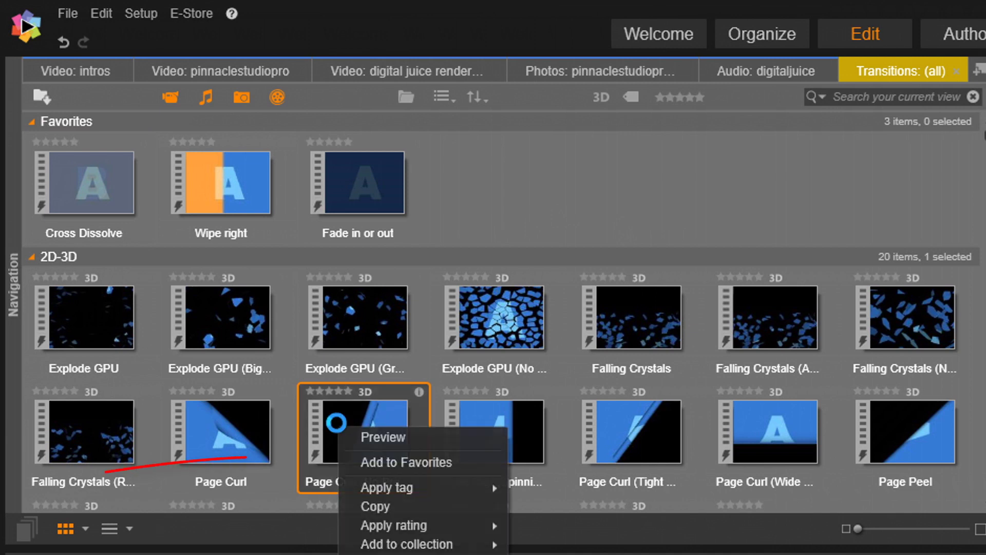
left_click(424, 462)
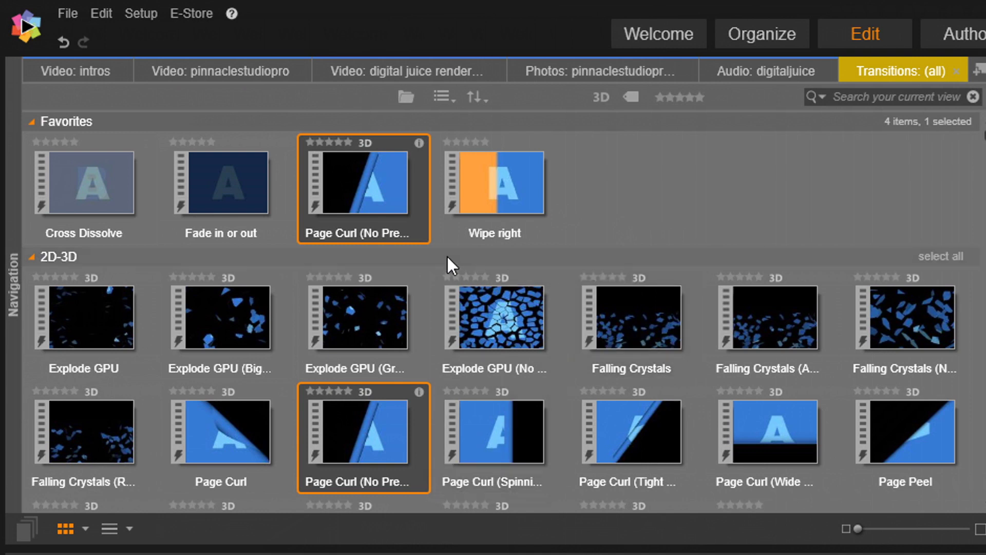
Remove Page Curl from Favorites again, leaving three favourites
mouse_move(387, 180)
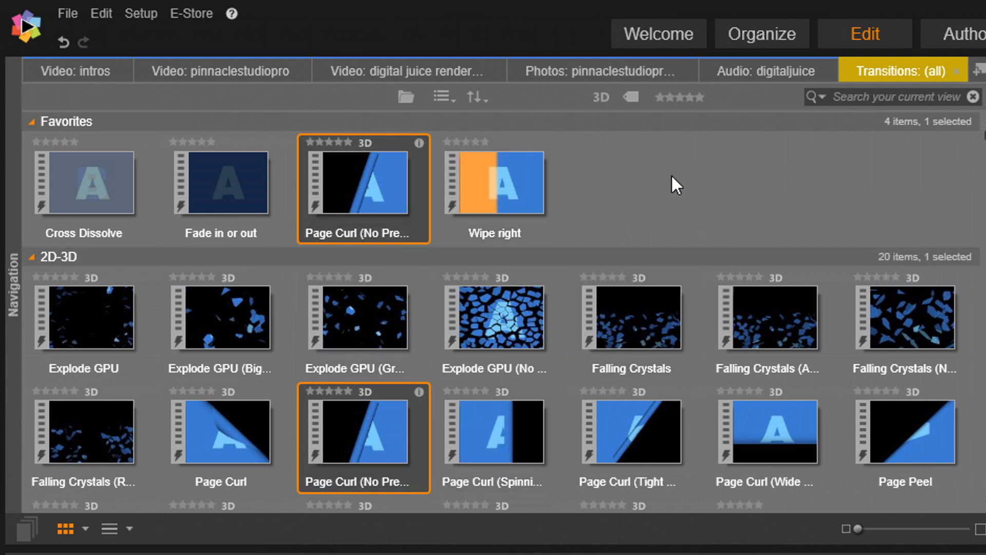
mouse_move(348, 155)
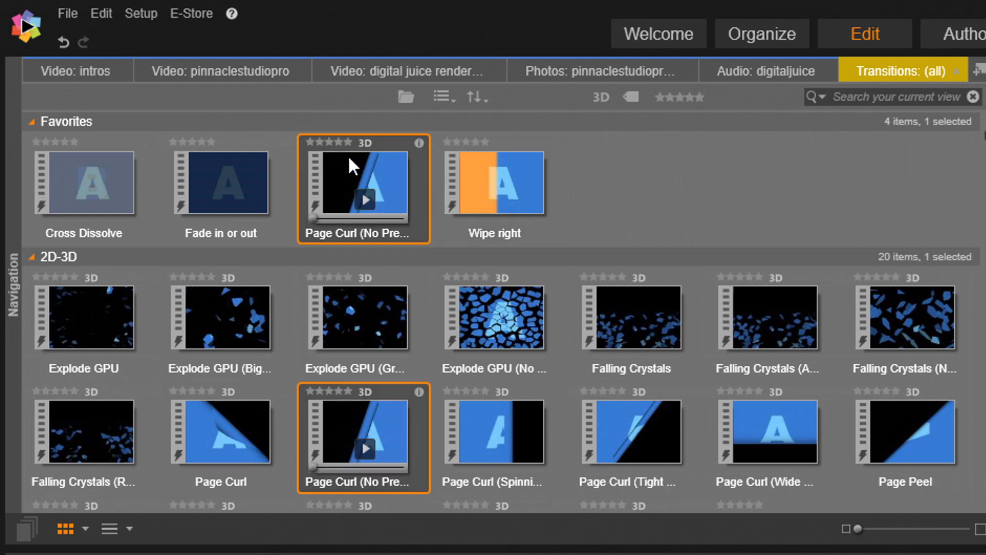
right_click(342, 171)
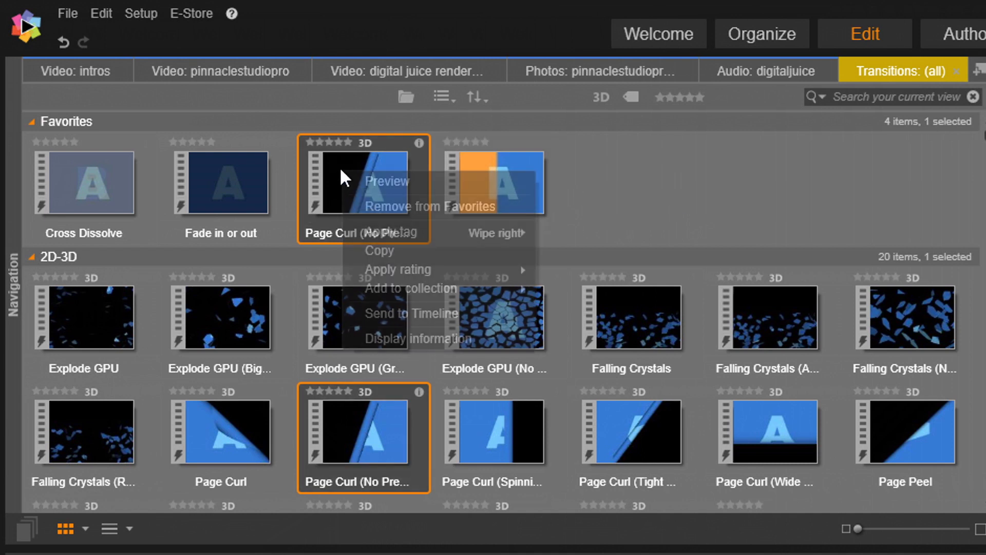
left_click(427, 205)
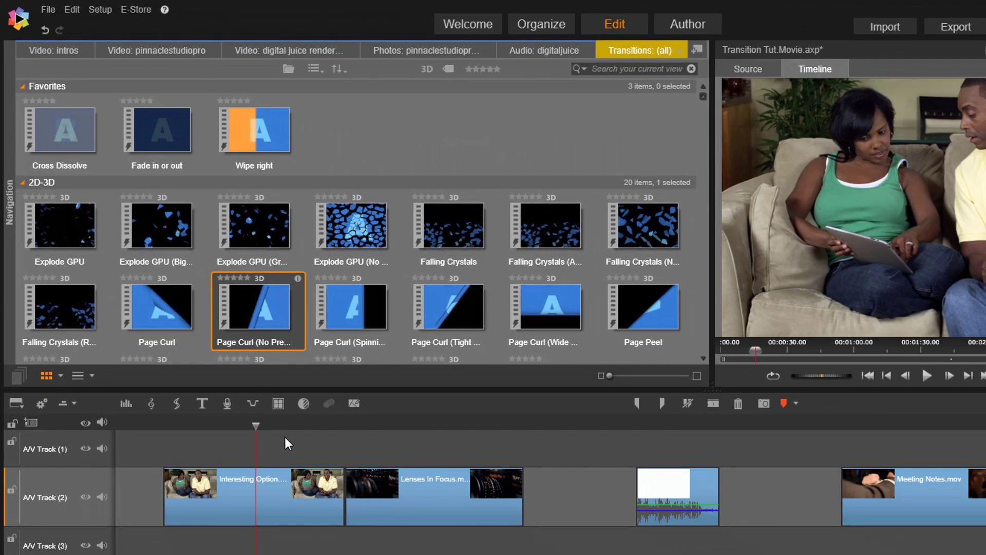
Open the Effects Editor for interesting option.mov from its right-click menu
right_click(273, 491)
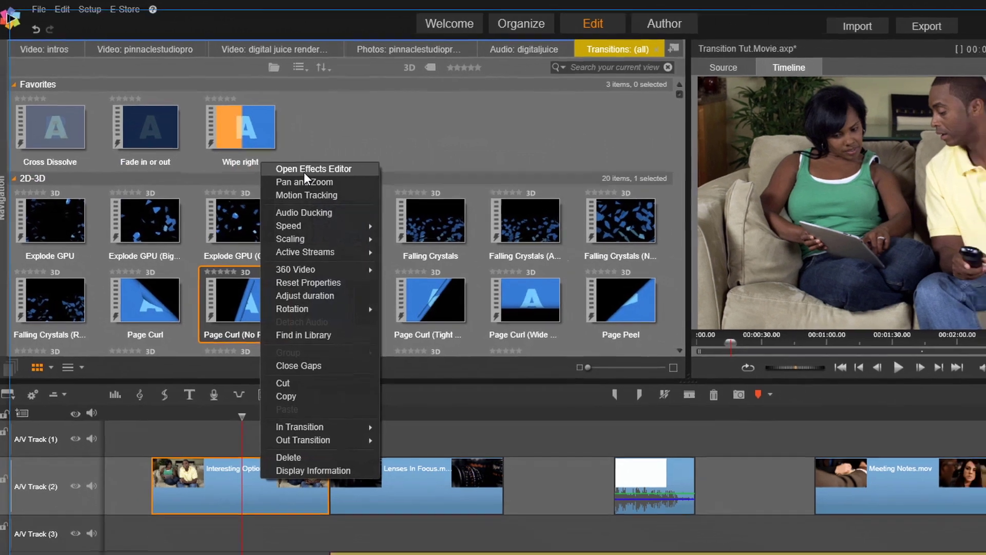
left_click(304, 171)
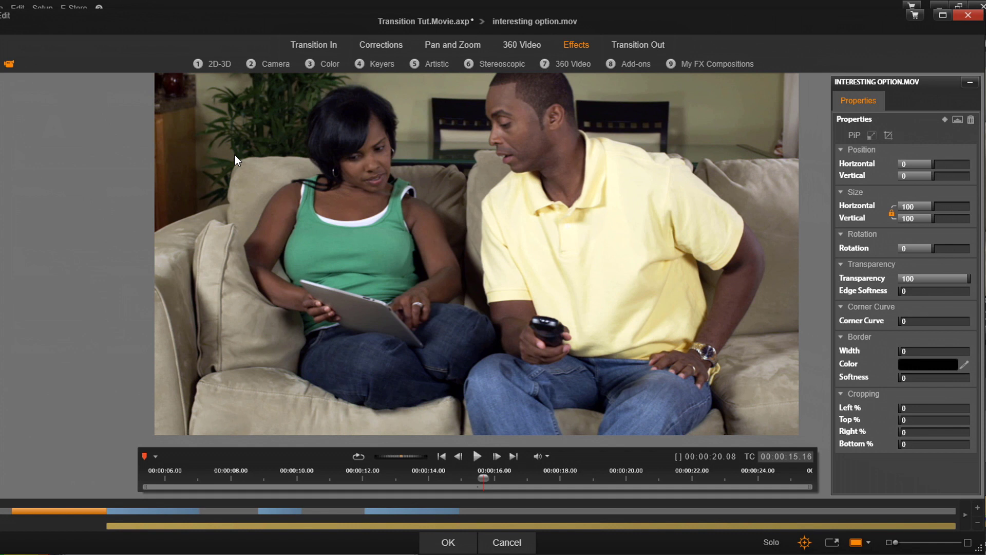
left_click(319, 44)
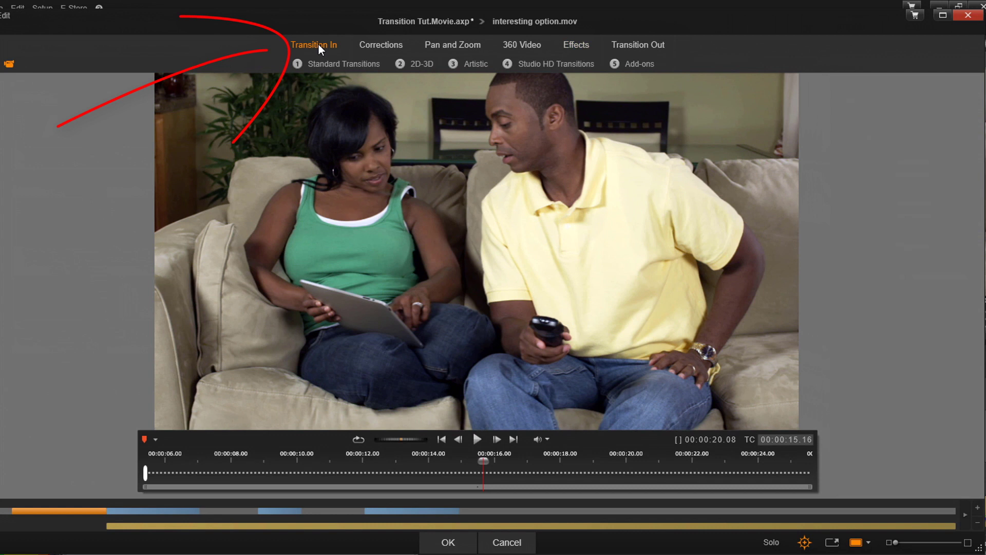
Browse Standard, 2D-3D, Artistic, Studio HD and Add-on transitions, then lengthen the in-transition
left_click(340, 65)
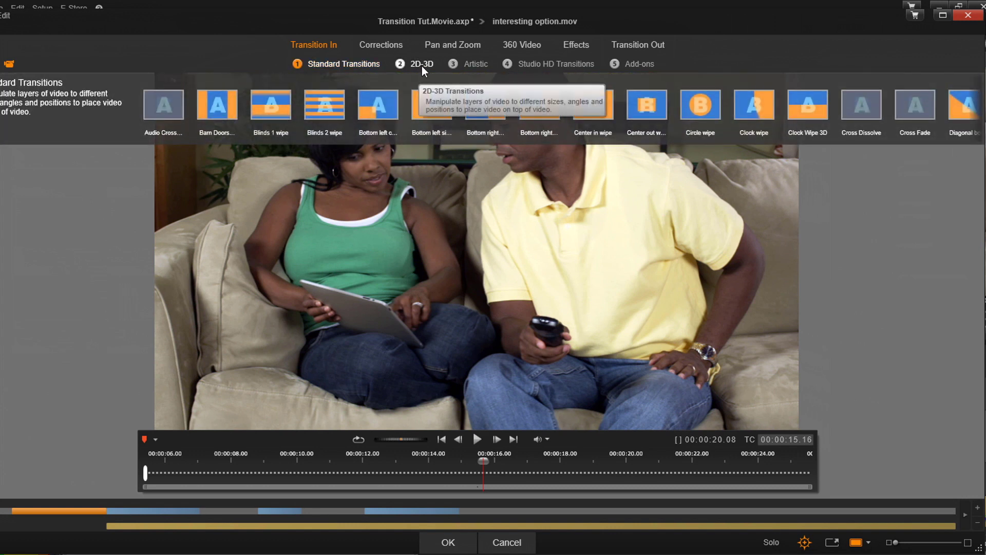
left_click(421, 65)
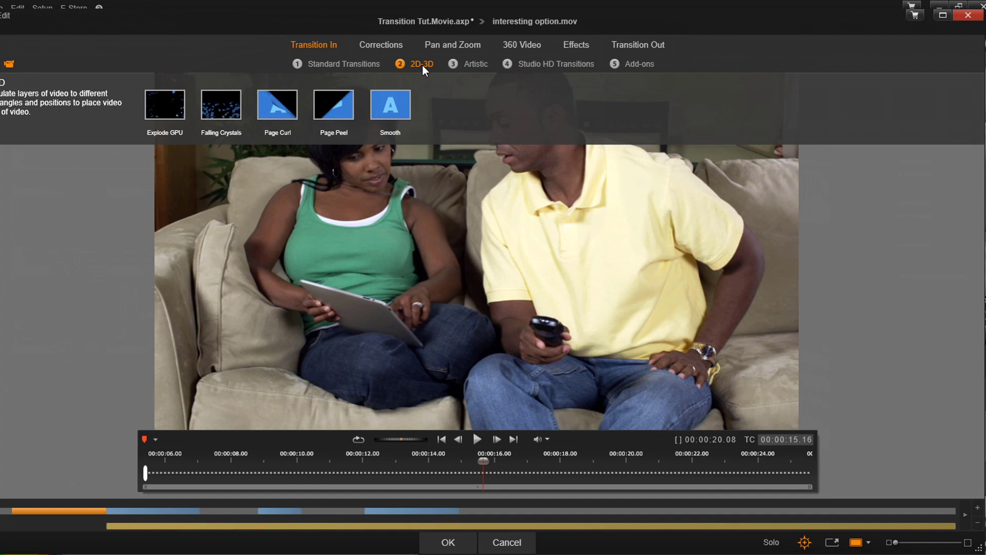
left_click(473, 66)
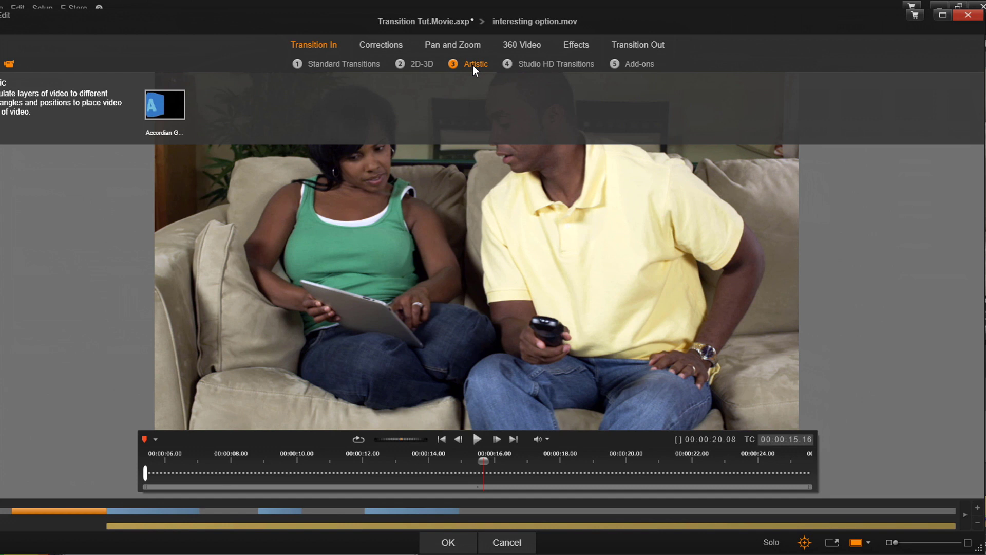
left_click(539, 63)
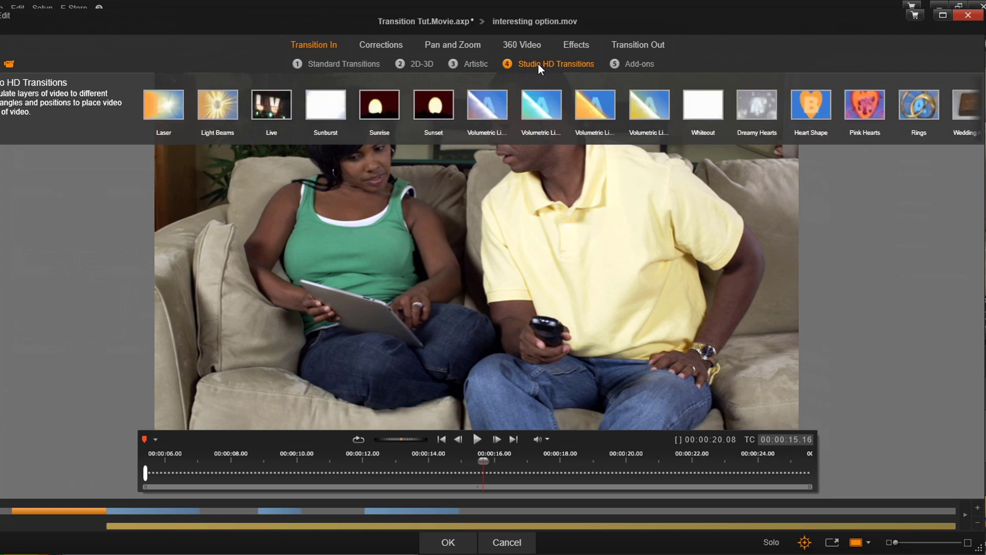
left_click(636, 64)
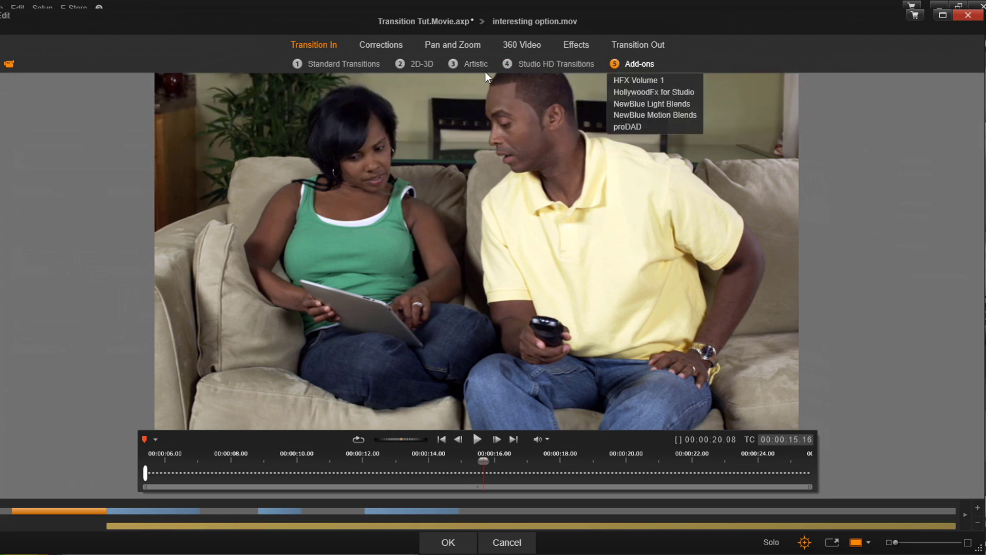
left_click(359, 67)
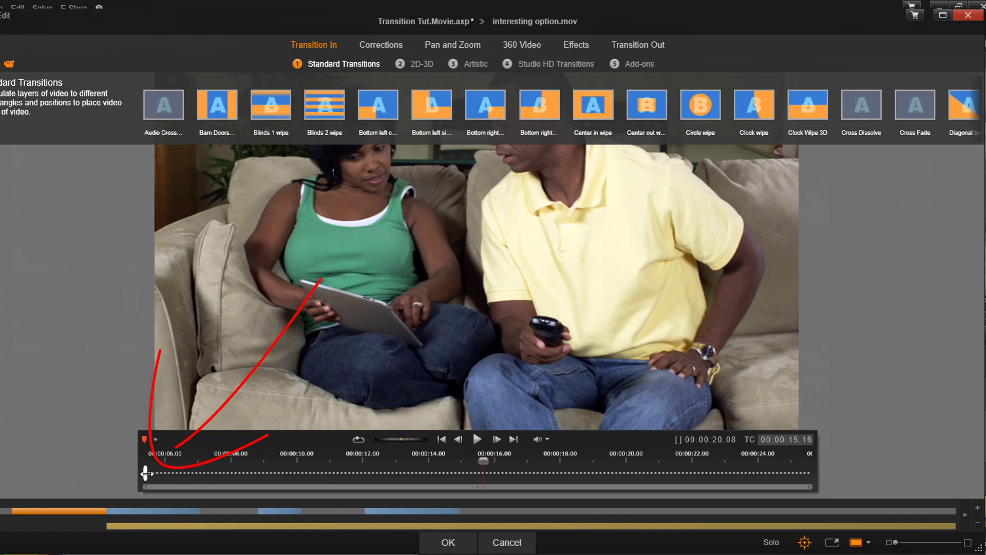
left_click_drag(146, 473, 258, 472)
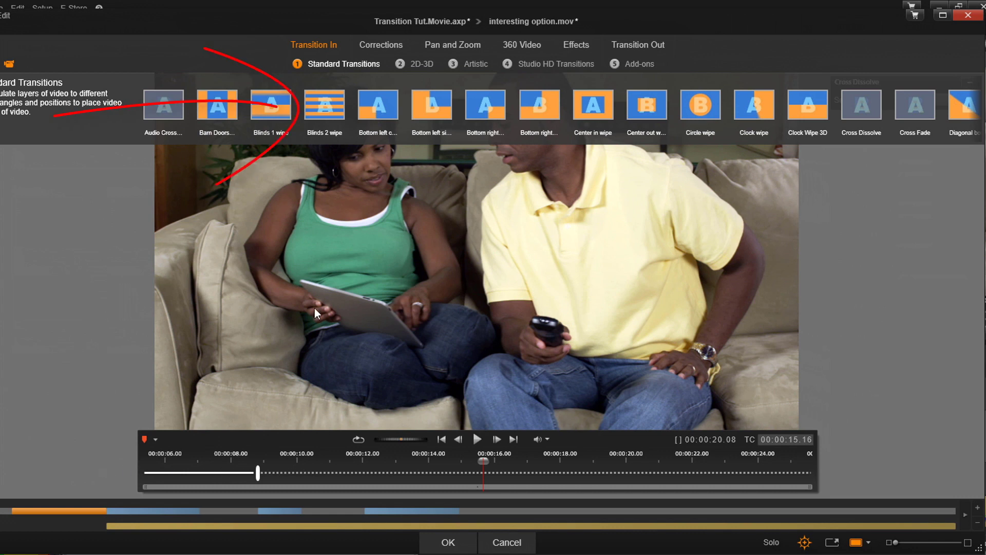
Apply a lengthened Blinds 2 wipe in-transition with the Default preset and confirm with OK
left_click(326, 110)
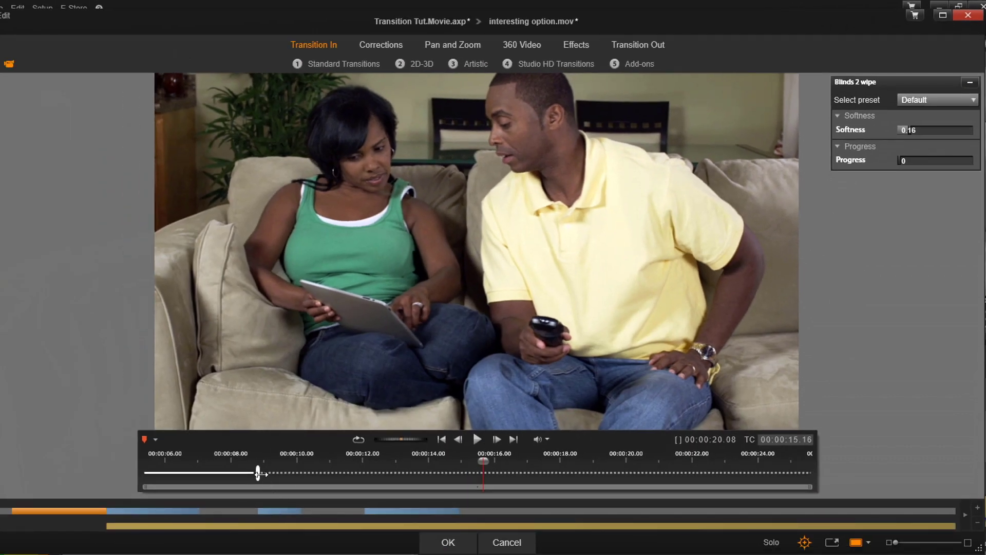
mouse_move(261, 473)
left_mouse_down()
mouse_move(426, 475)
mouse_move(216, 473)
mouse_move(274, 473)
mouse_move(242, 473)
left_mouse_up()
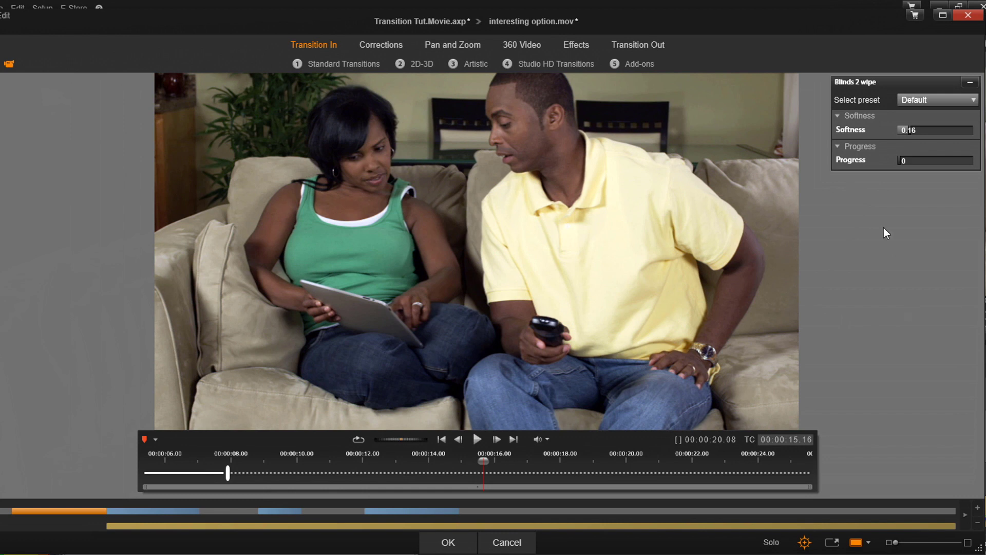
left_click(941, 101)
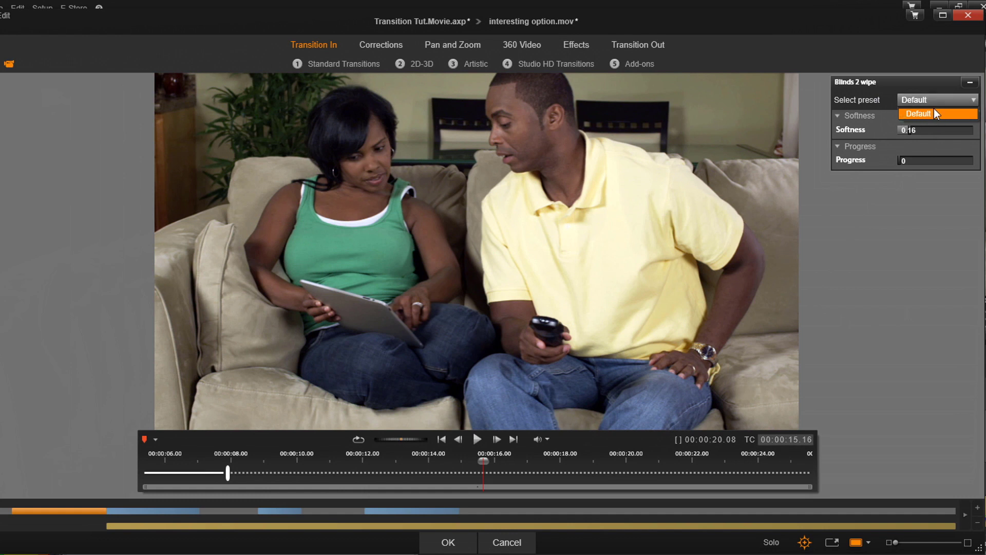
left_click(933, 107)
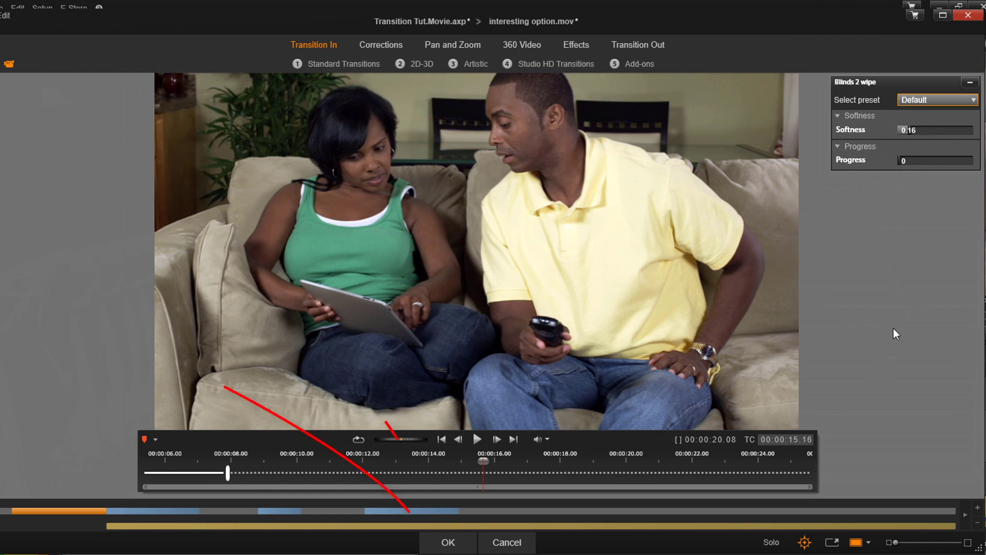
left_click(449, 543)
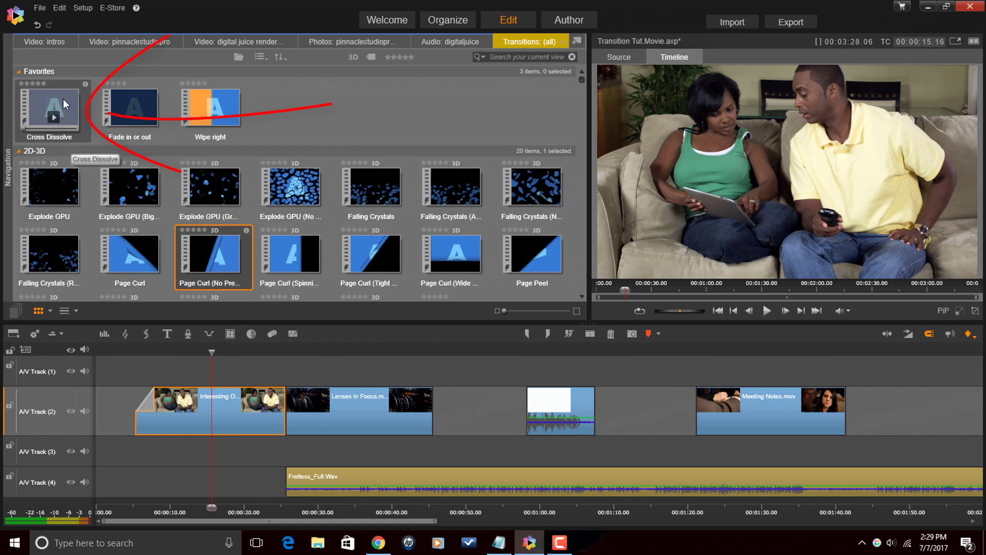
Drop Cross Dissolve from Favorites onto the start of interesting option.mov and rewind to preview
left_click_drag(63, 99, 147, 402)
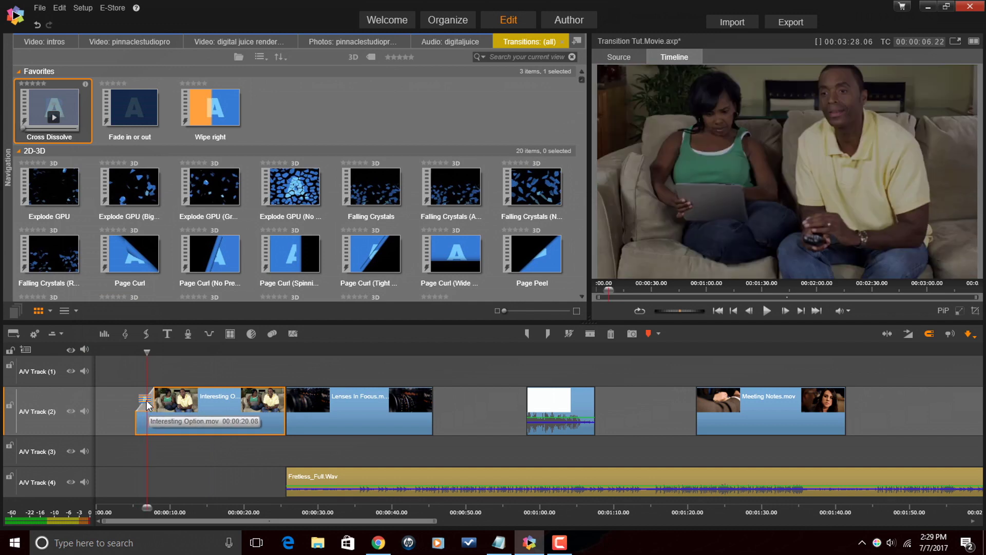
left_click_drag(147, 353, 145, 402)
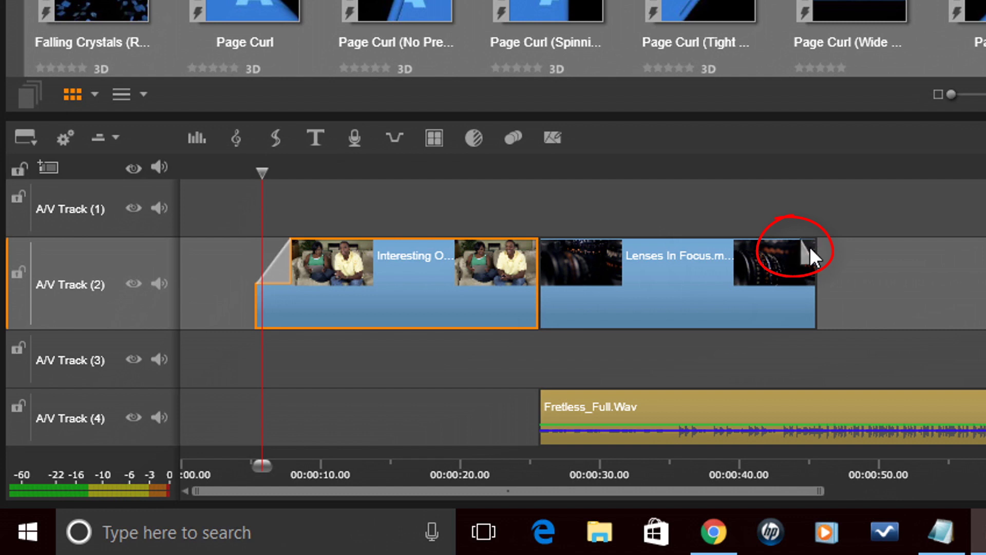
Drag the Lenses In Focus clip's end fade handle to create a roughly five-second fade-out
left_click(813, 251)
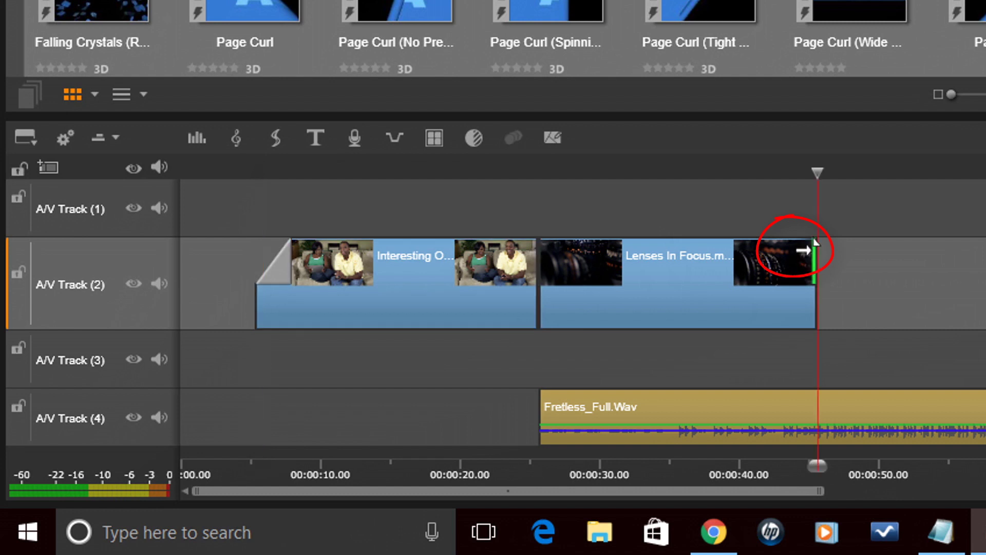
left_click_drag(815, 240, 747, 270)
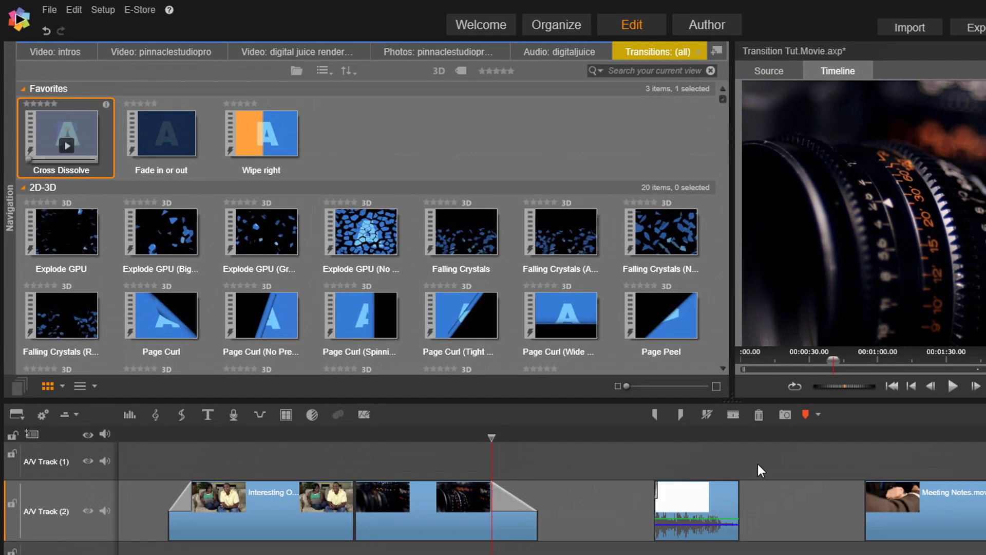
Put the playhead on PSP Intro.mp4 and send the Fade in or out favourite to it
left_click(693, 434)
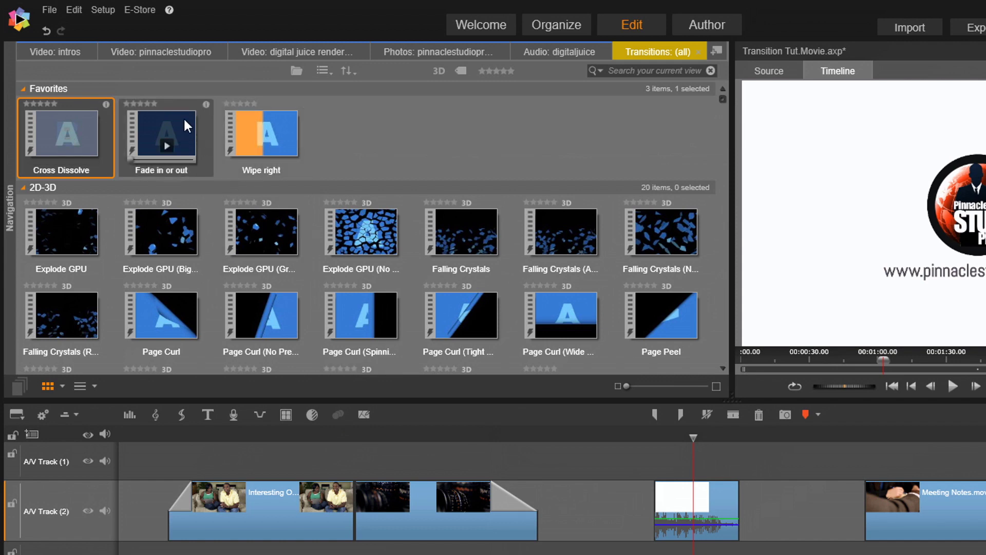
left_click(697, 436)
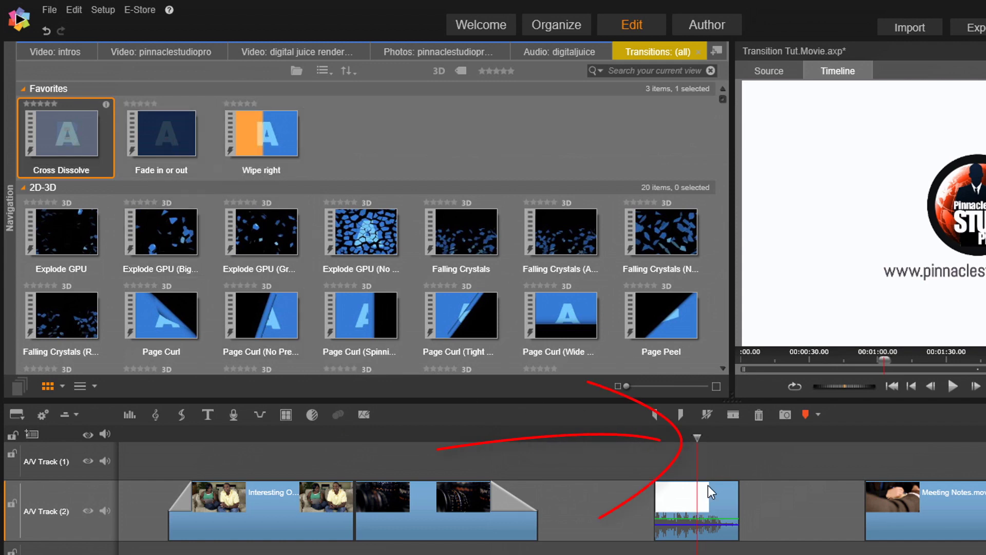
left_click(173, 133)
right_click(173, 133)
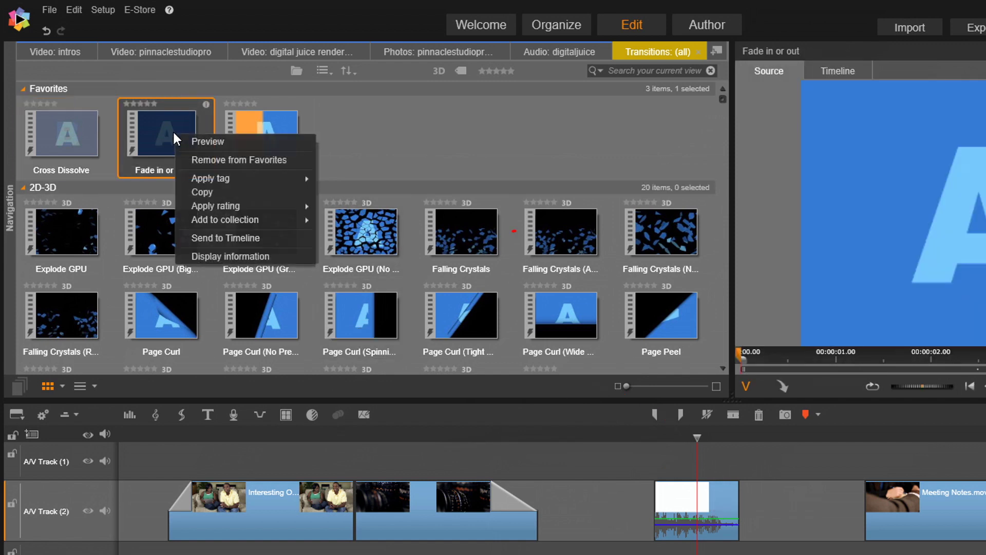
left_click(245, 239)
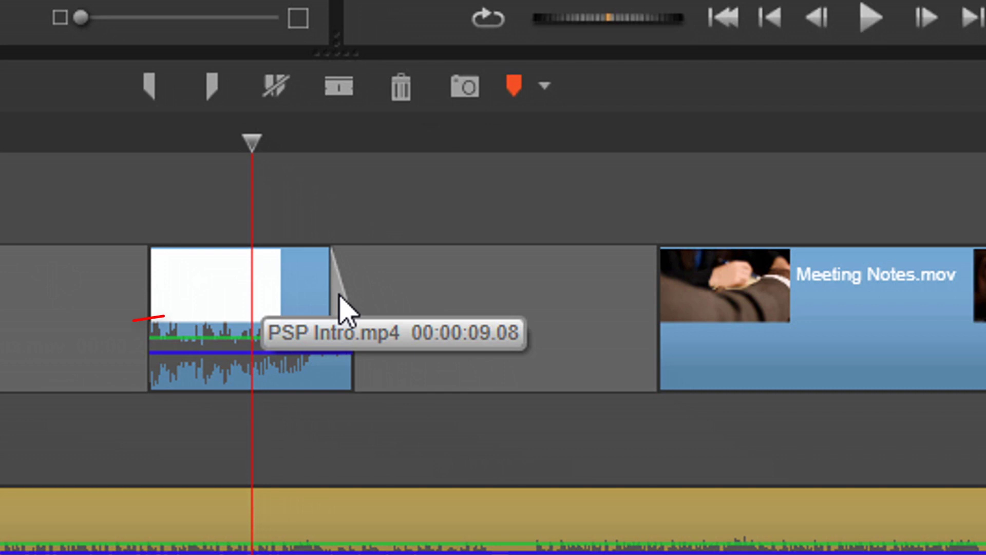
Remove the PSP Intro clip's transition and the 05.02-second fade-out ending Lenses In Focus.mov
right_click(340, 297)
mouse_move(443, 324)
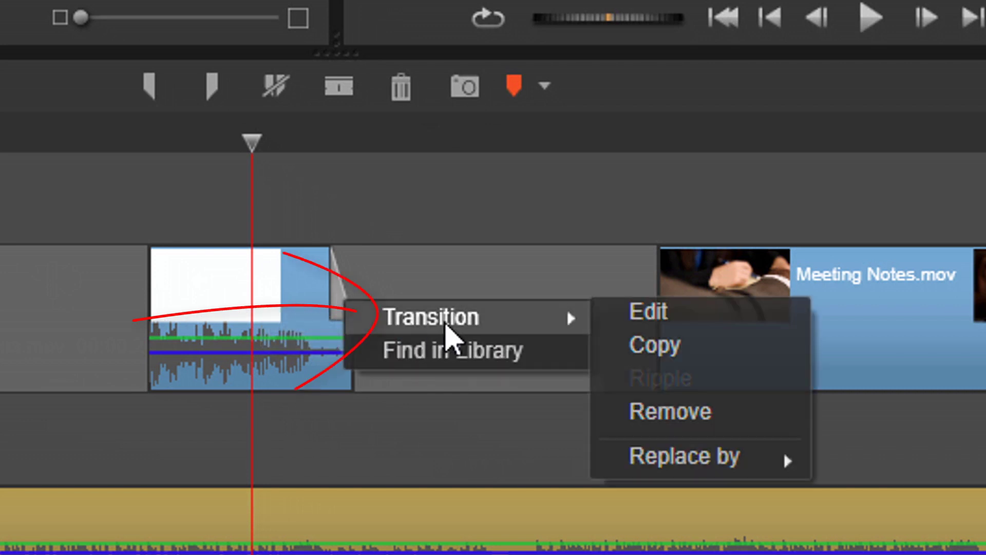
left_click(642, 417)
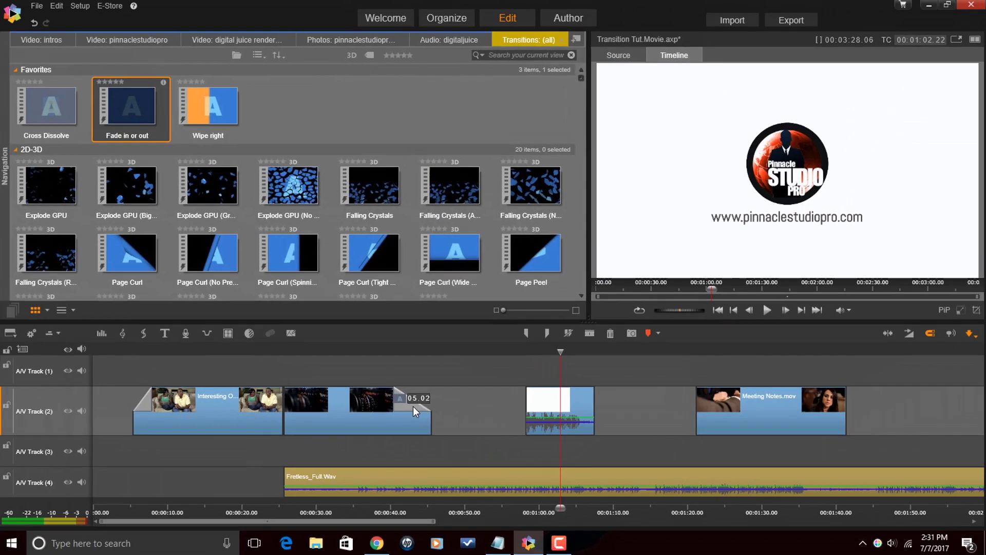
right_click(414, 409)
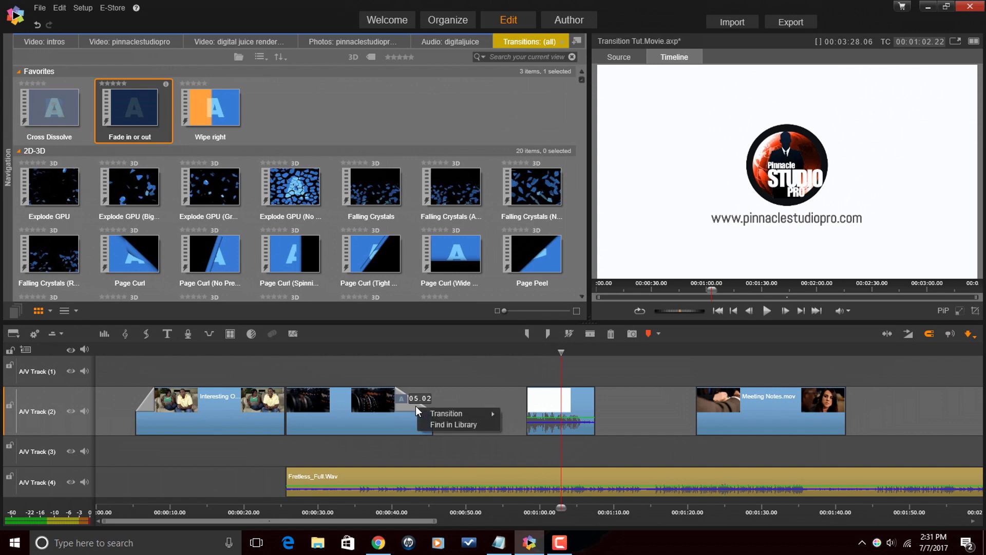
mouse_move(495, 413)
left_click(526, 448)
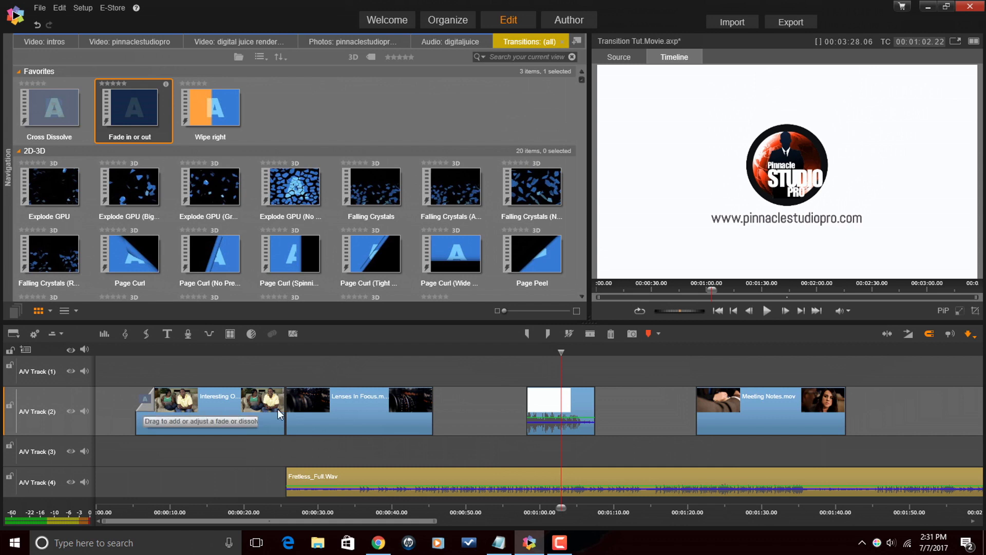
Select Lenses In Focus, PSP Intro and Meeting Notes, then ripple interesting option.mov's in-transition onto them
left_click_drag(319, 369, 886, 457)
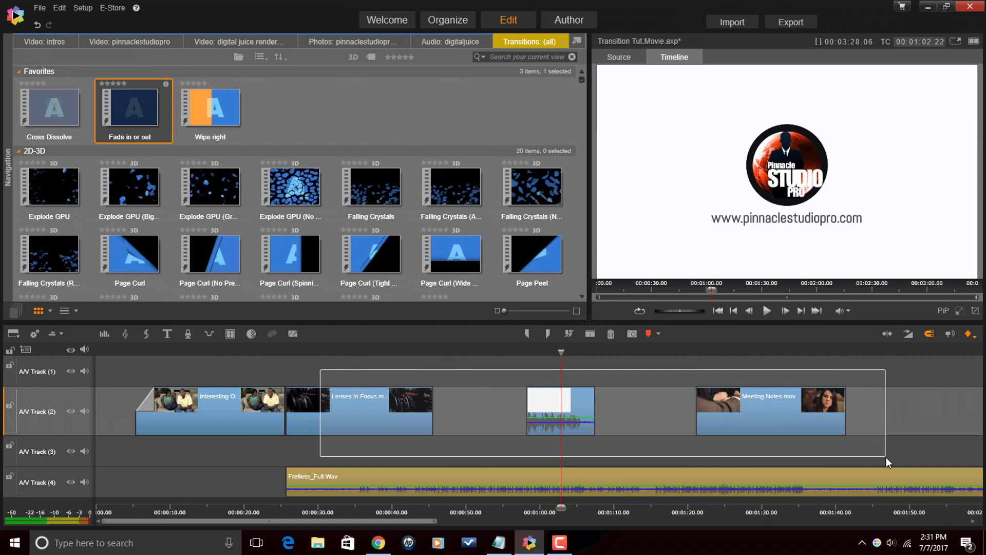
left_click_drag(886, 457, 886, 457)
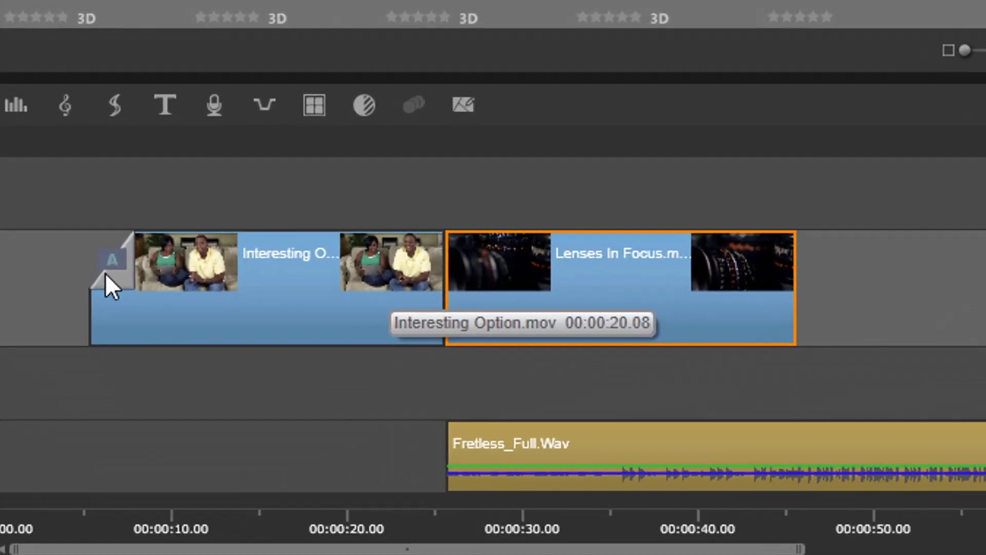
right_click(112, 274)
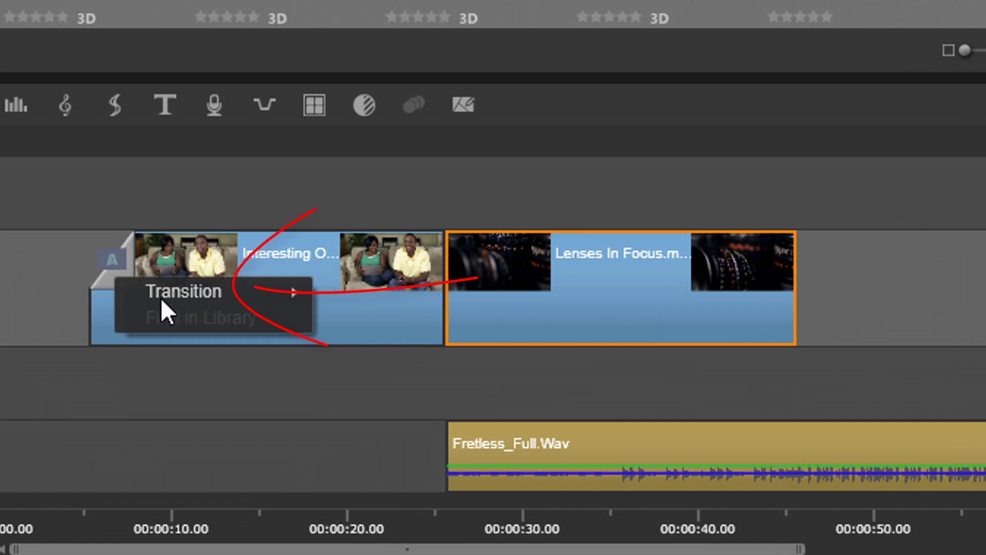
mouse_move(168, 301)
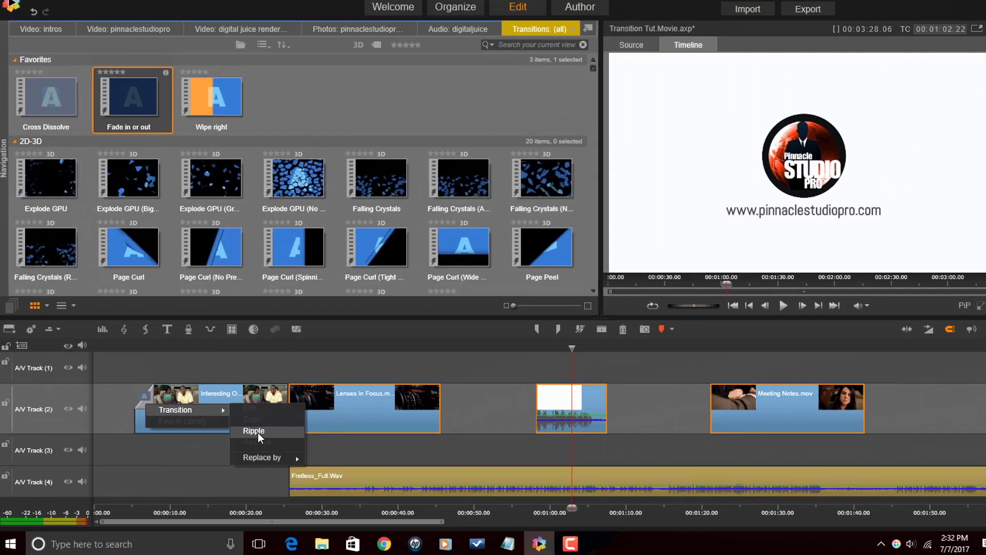
left_click(374, 343)
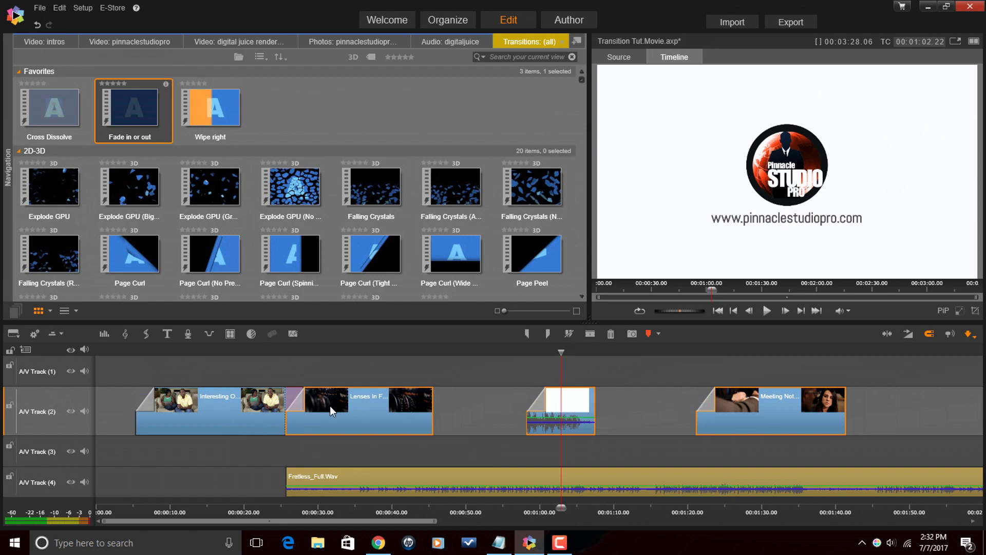
Deselect the clips and undo the transitions rippled onto the three later clips
left_click(286, 367)
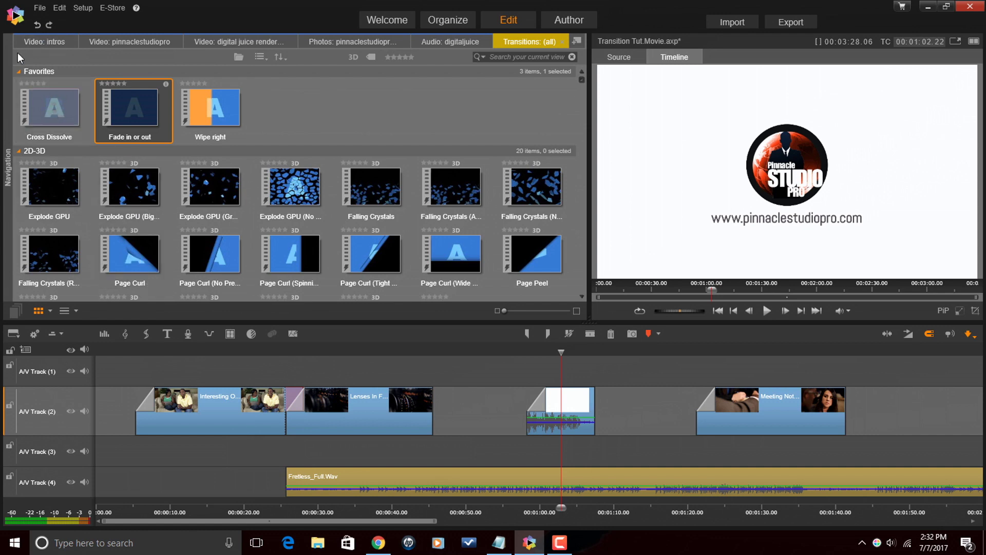
left_click(36, 24)
left_click(36, 25)
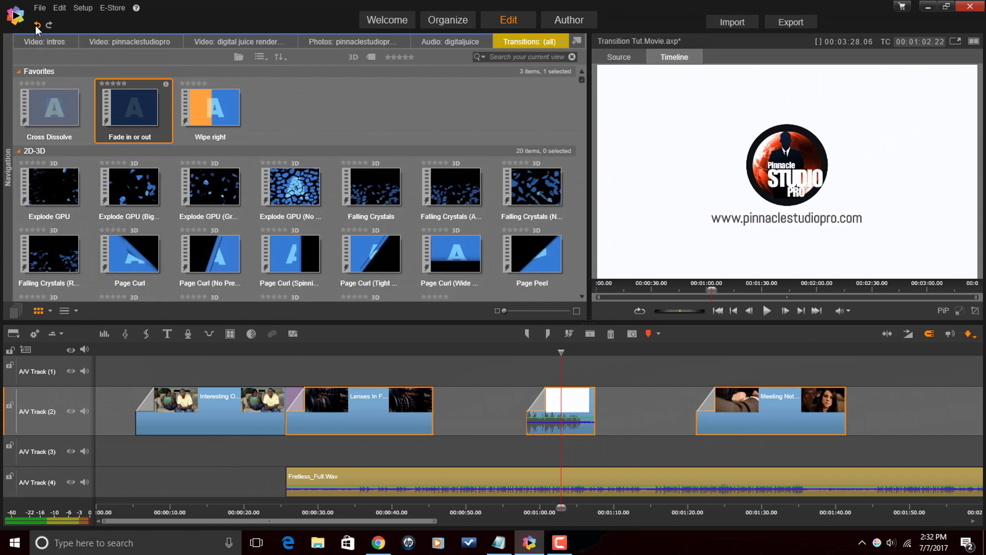
left_click(36, 25)
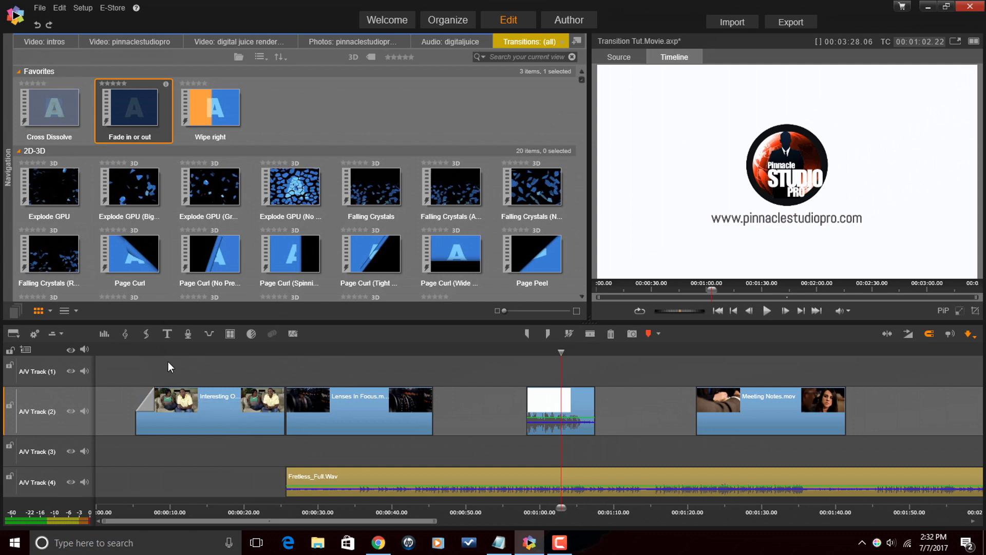
Select all clips, ripple the first clip's in-transition to every clip start, then undo it
key("ctrl+a")
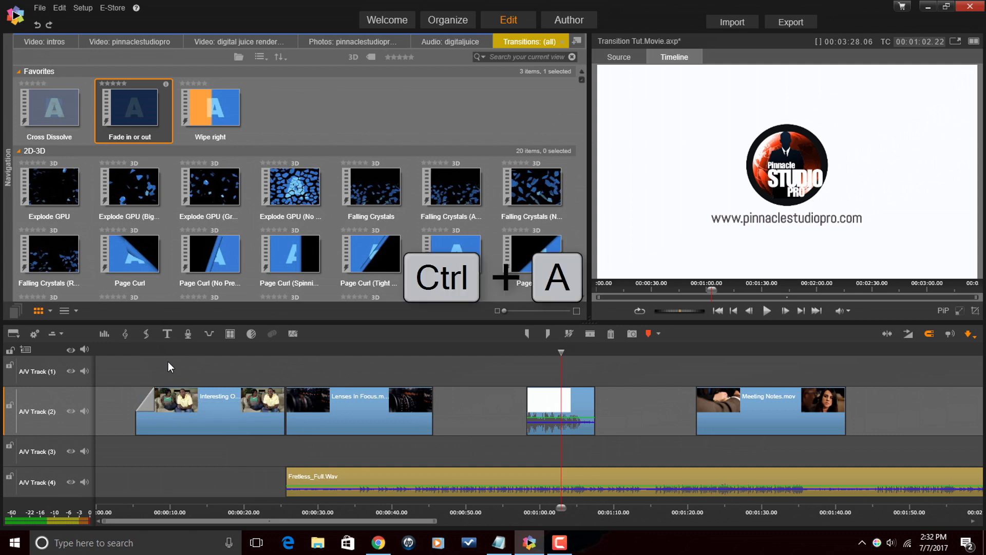
right_click(154, 401)
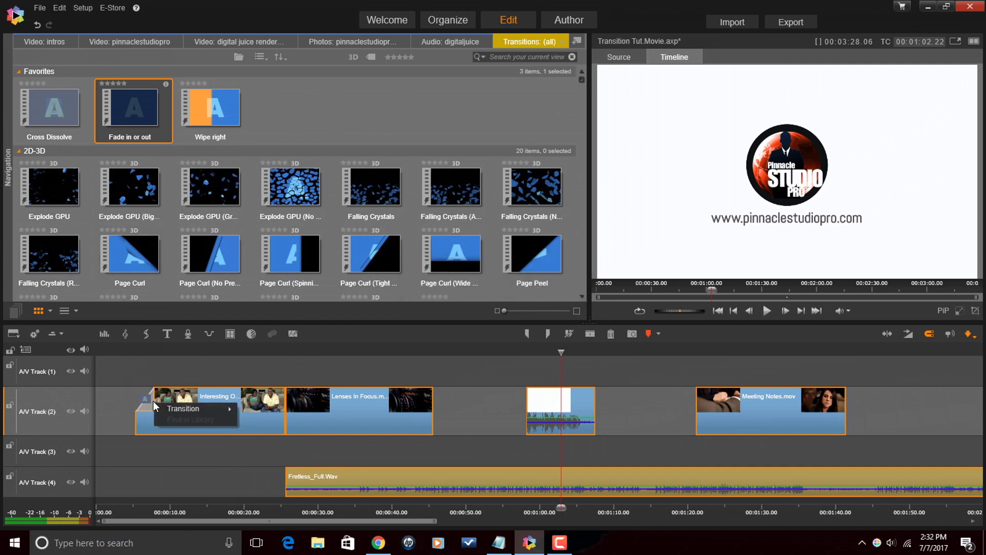
mouse_move(187, 408)
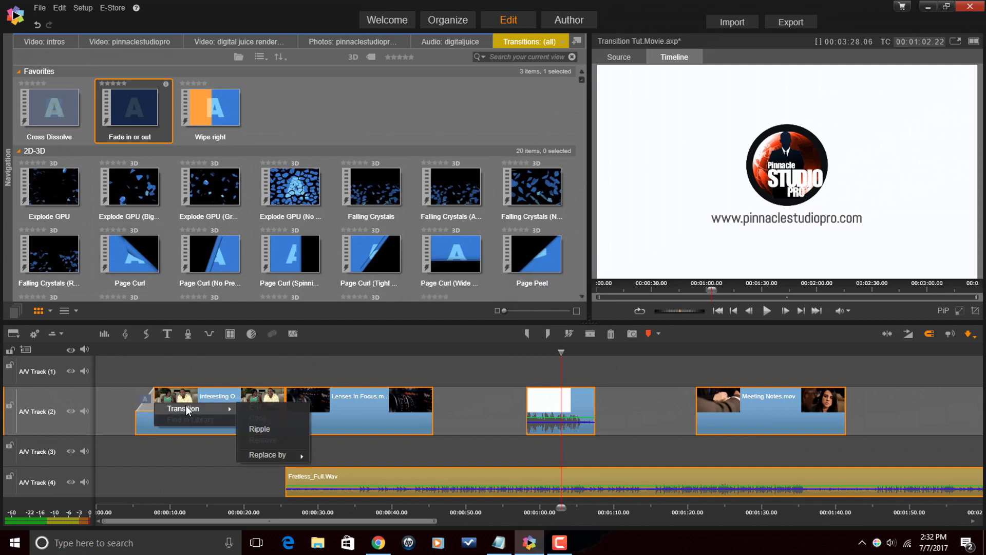
left_click(263, 427)
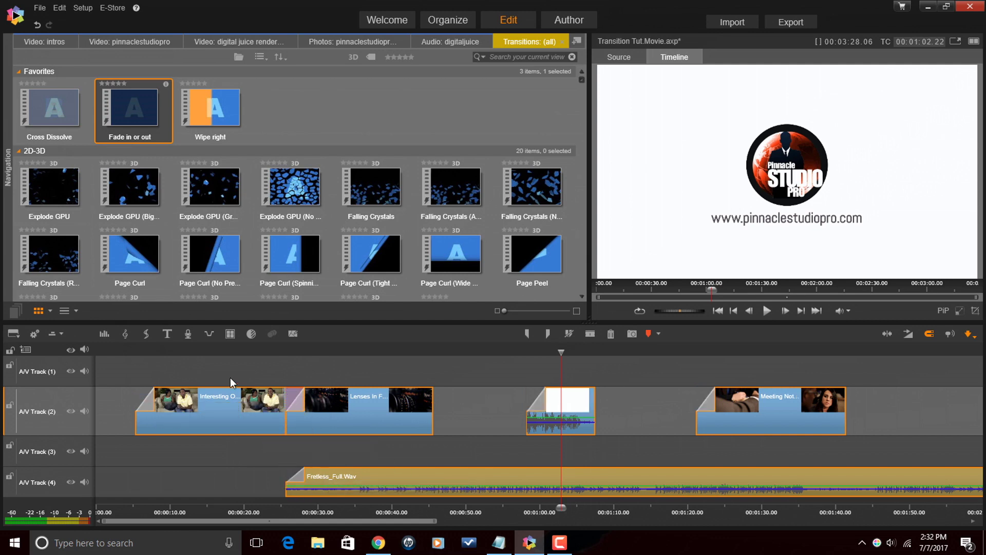
left_click(38, 27)
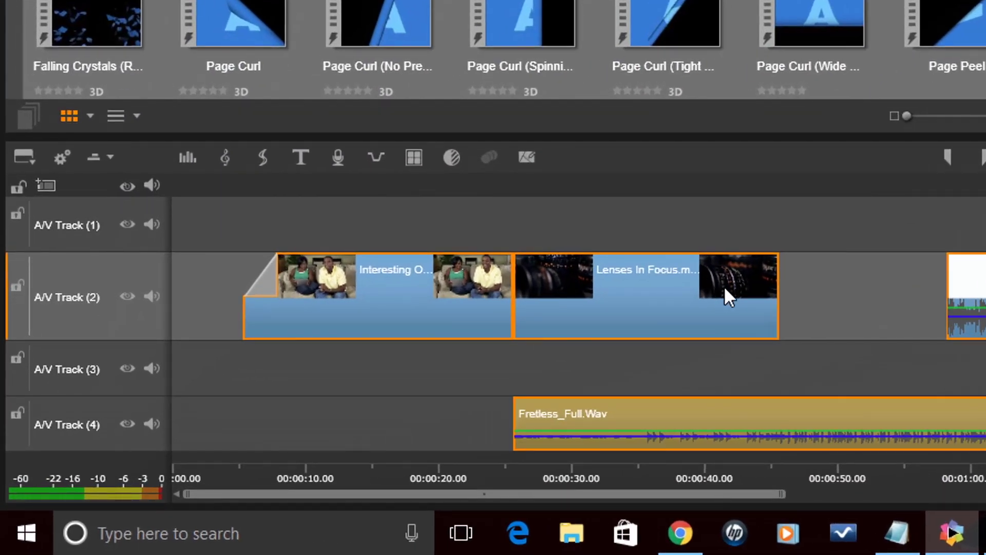
Drag the Lenses In Focus.mov fade handle leftward for a fade-out of roughly six seconds
mouse_move(778, 263)
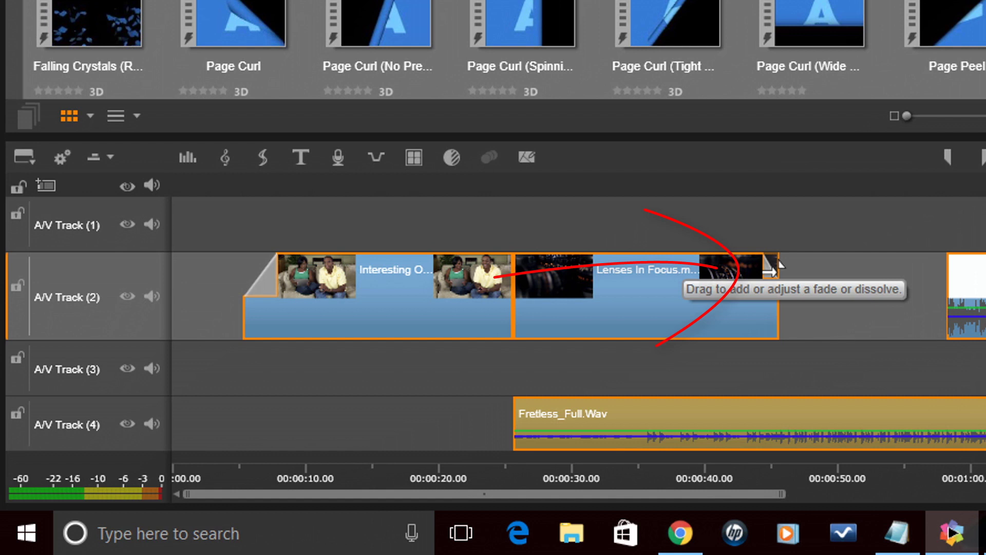
left_click_drag(779, 263, 704, 302)
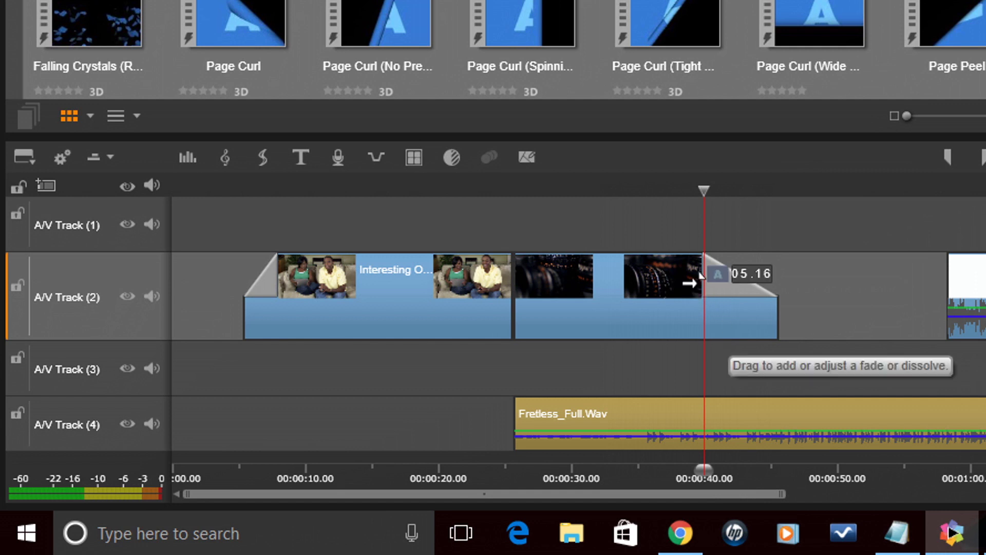
left_click_drag(700, 276, 680, 292)
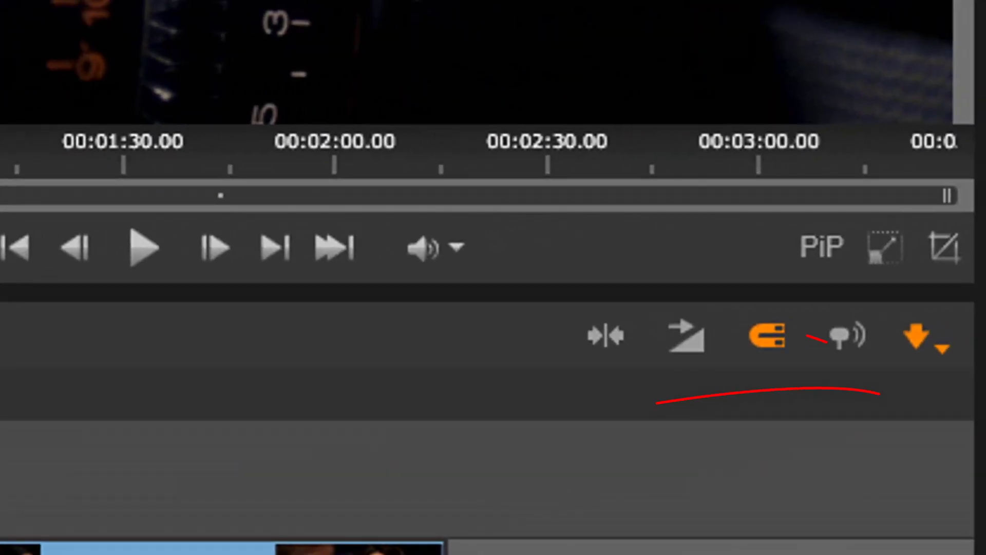
Change the timeline edit mode from Overwrite to Smart mode (magic wand)
left_click(940, 359)
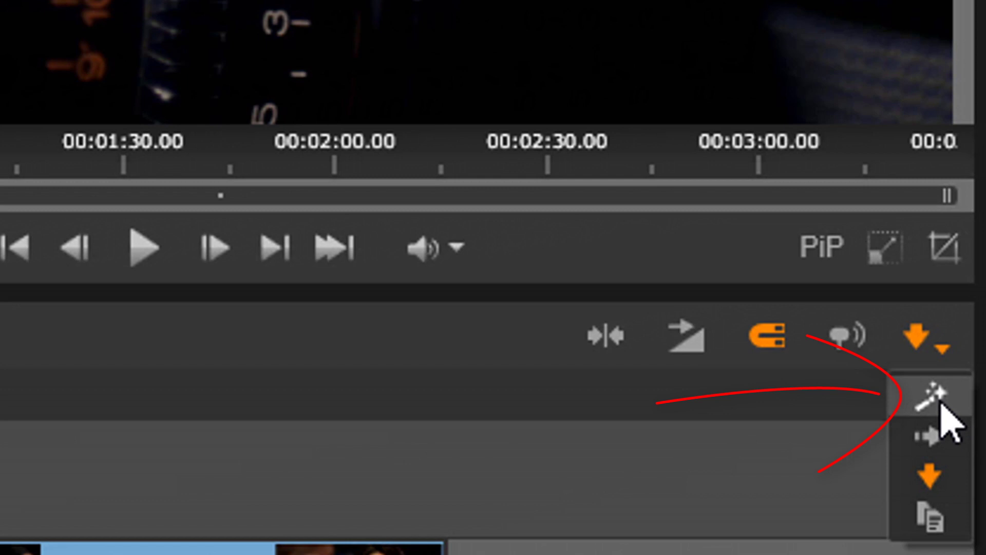
left_click(947, 419)
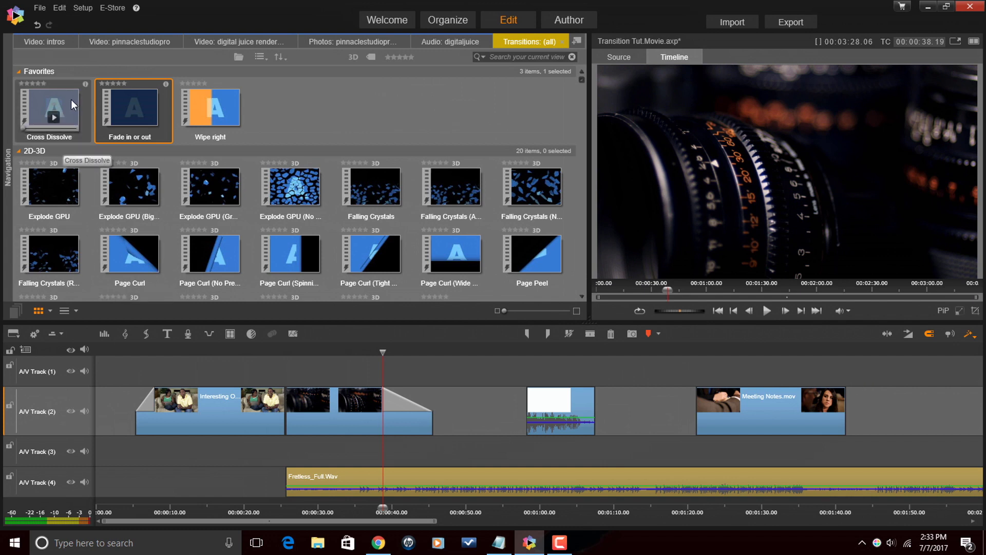
Drag Cross Dissolve from Favorites onto the join of interesting option.mov and Lenses In Focus.mov
left_click_drag(72, 105, 276, 376)
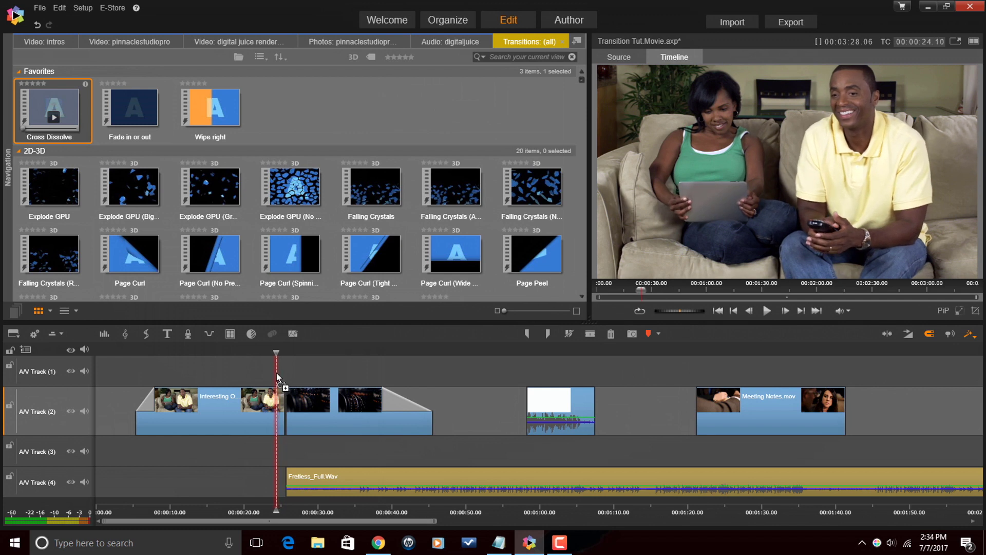
mouse_move(277, 377)
left_mouse_down()
mouse_move(278, 399)
mouse_move(280, 373)
left_mouse_up()
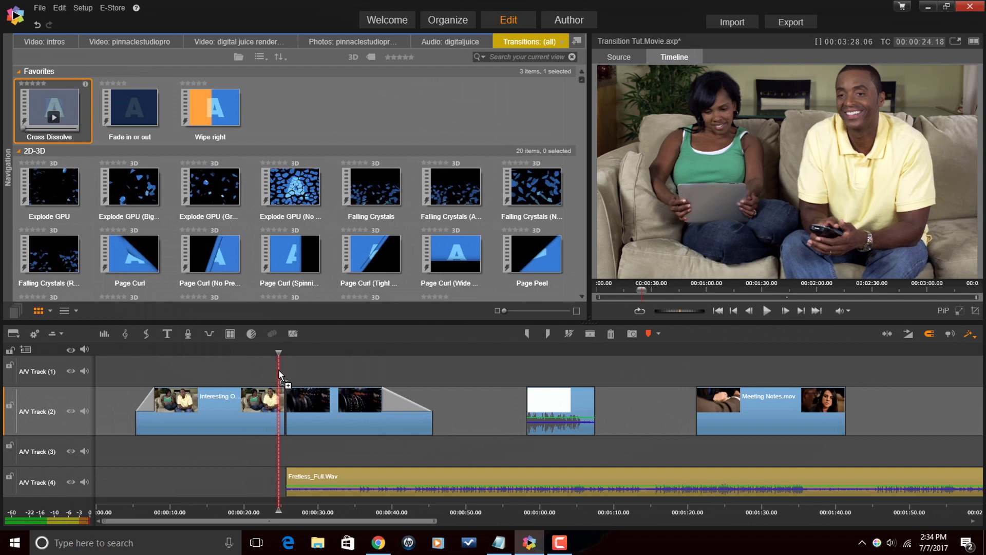
left_click_drag(279, 372, 279, 397)
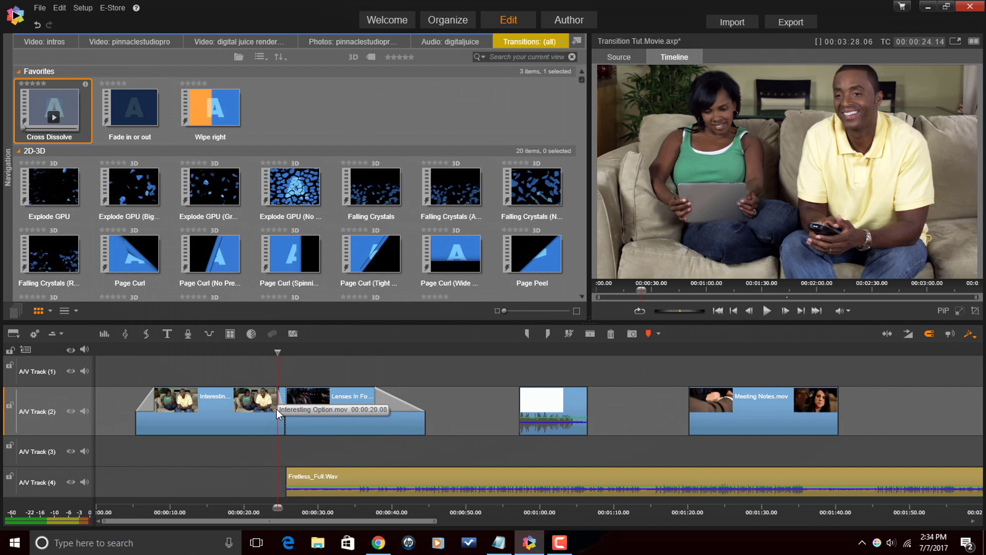
Widen the cross dissolve by dragging its edge, scrubbing the playhead through it to check
left_click_drag(276, 409, 250, 409)
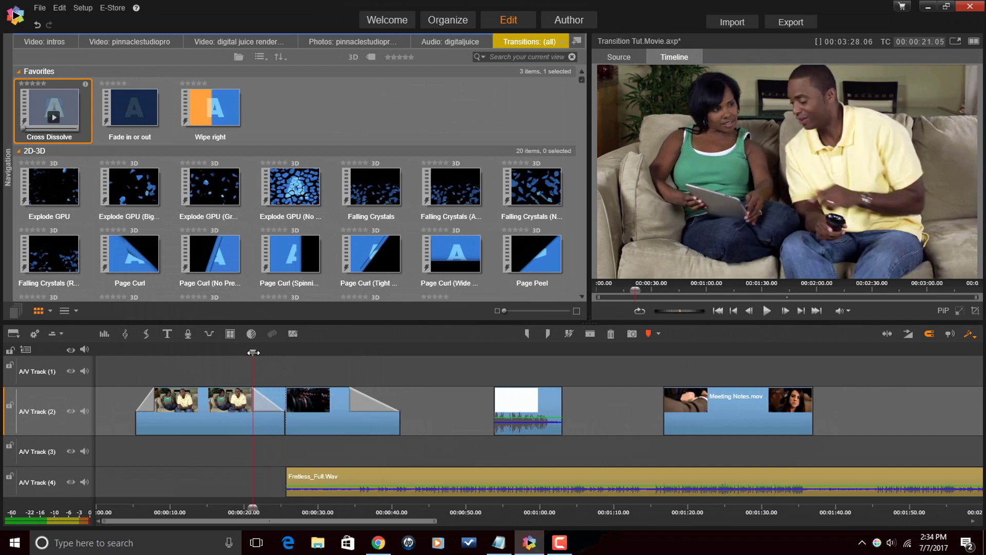
left_click(252, 352)
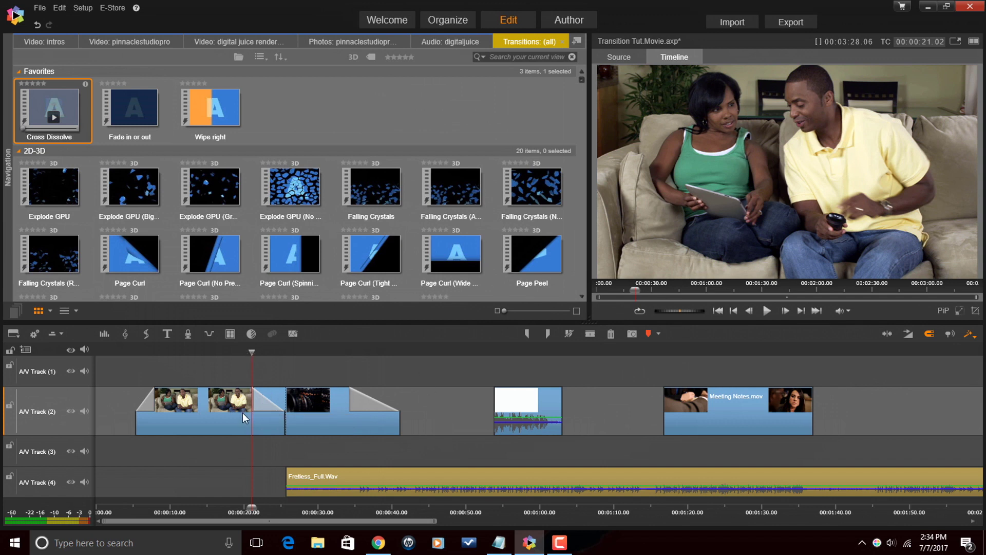
mouse_move(248, 408)
left_mouse_down()
mouse_move(282, 407)
mouse_move(259, 409)
left_mouse_up()
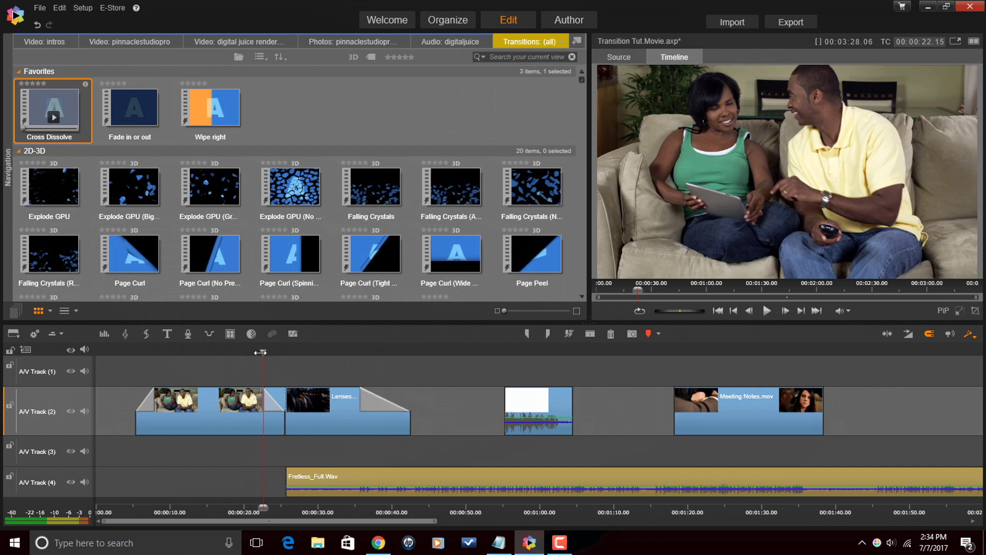
left_click_drag(260, 352, 256, 389)
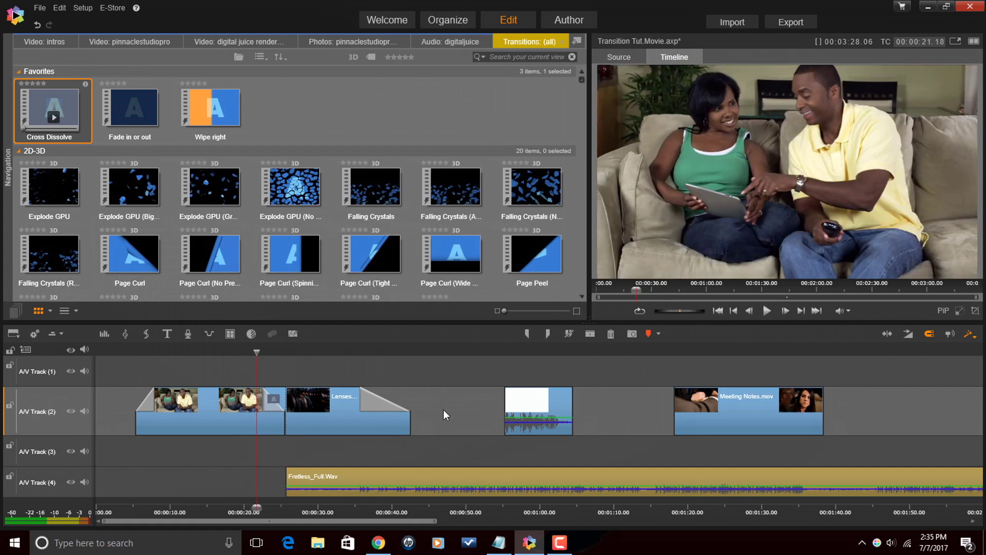
Undo the dissolve change, switch to Overwrite mode, and drag Cross Dissolve onto the first clip's end
left_click(974, 339)
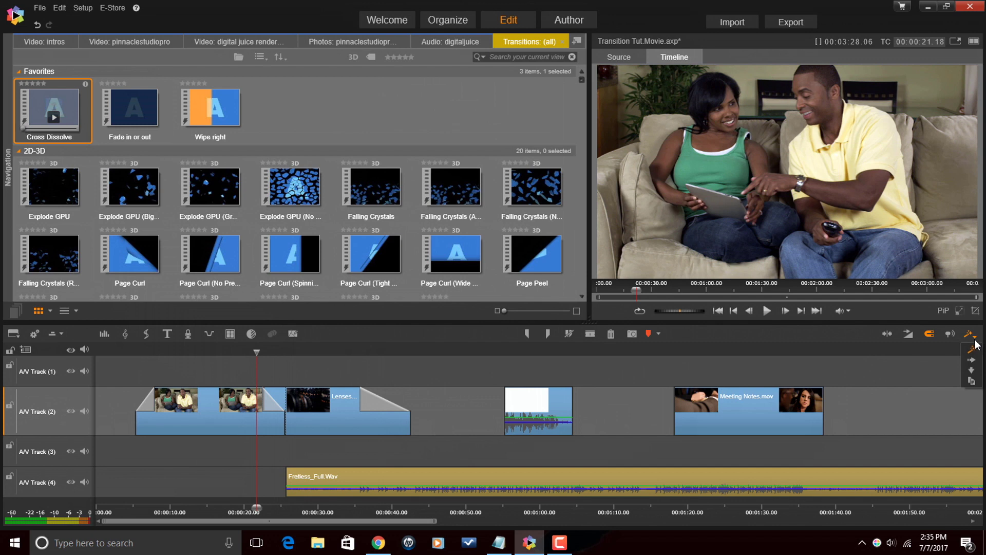
left_click(37, 27)
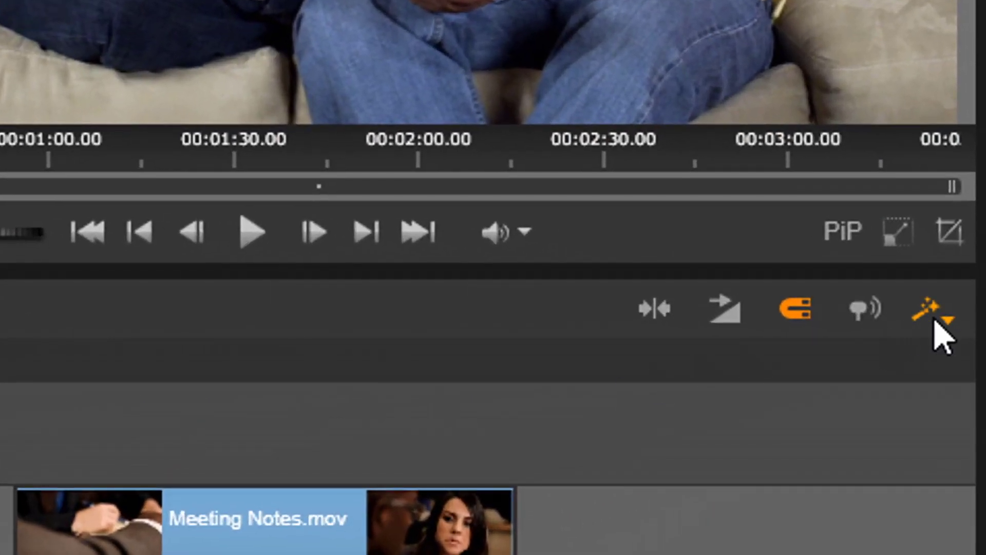
left_click(957, 328)
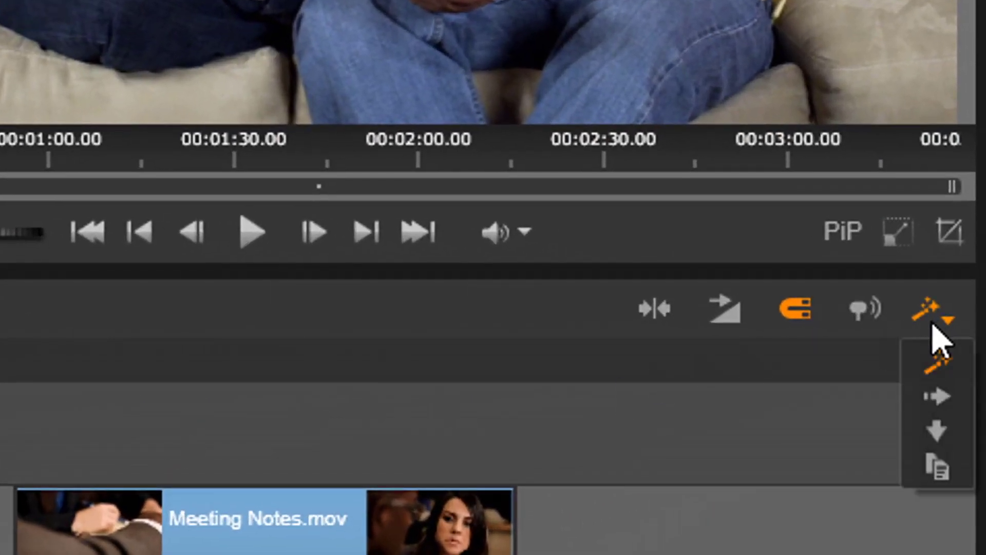
left_click(933, 437)
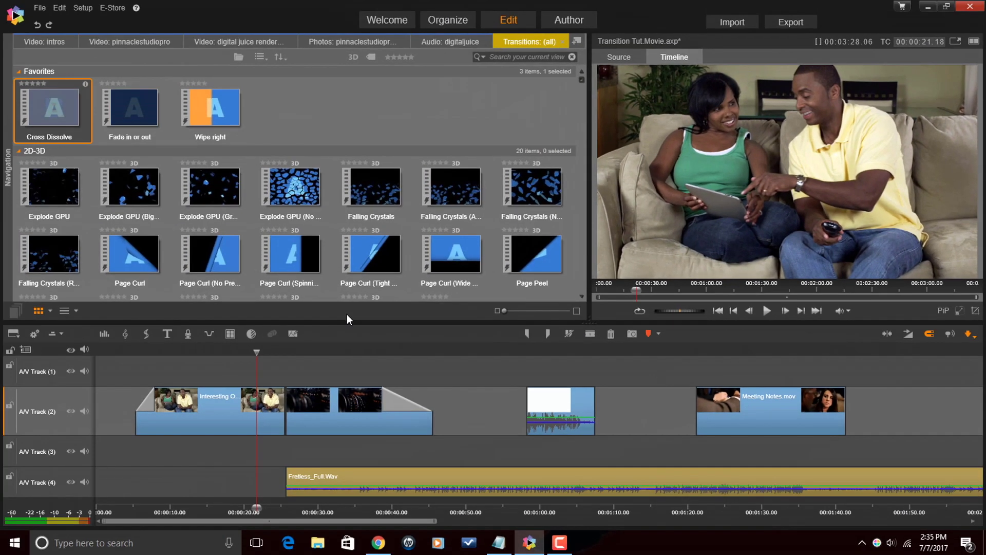
mouse_move(56, 104)
left_mouse_down()
mouse_move(255, 391)
mouse_move(272, 399)
mouse_move(274, 380)
mouse_move(276, 400)
mouse_move(273, 374)
mouse_move(270, 402)
mouse_move(274, 368)
mouse_move(280, 408)
mouse_move(273, 391)
mouse_move(272, 408)
mouse_move(242, 409)
mouse_move(251, 409)
left_mouse_up()
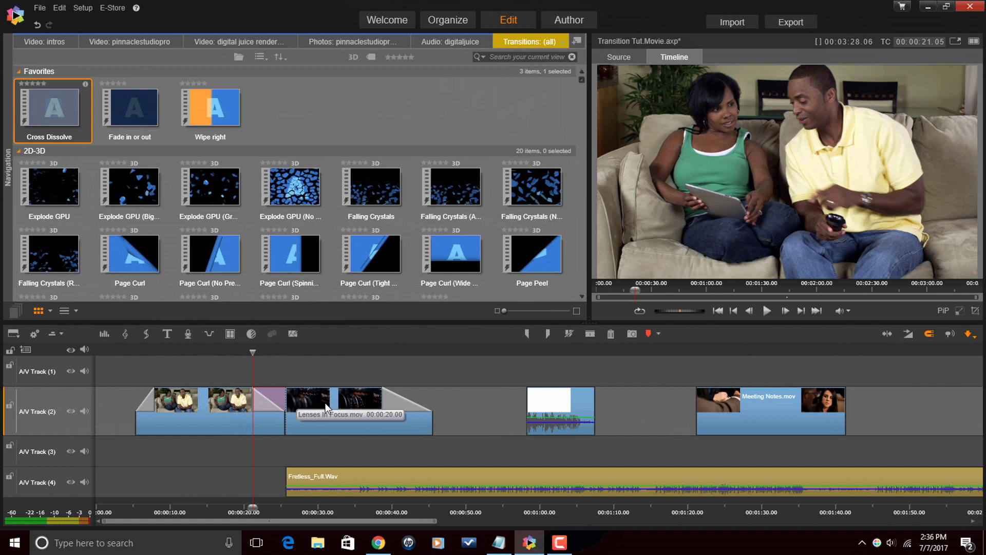
Scrub the playhead back and forth across the new Cross Dissolve to preview it
left_click_drag(252, 353, 249, 354)
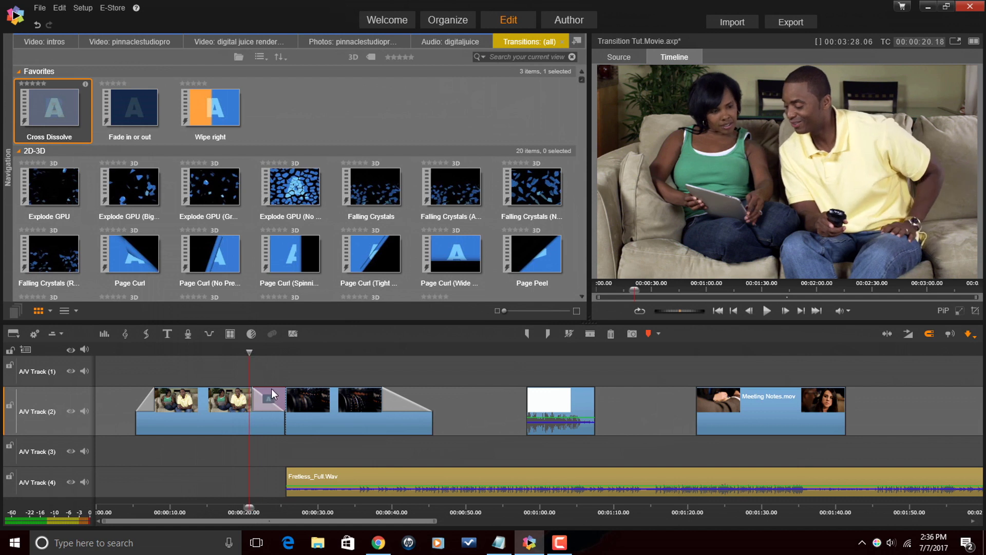
left_click_drag(248, 355, 263, 400)
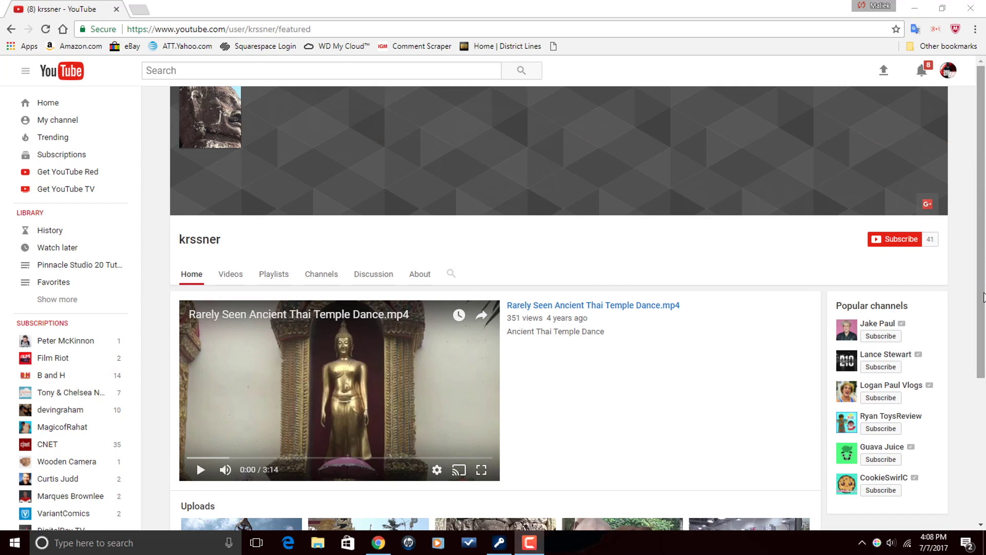
Scroll down the YouTube channel page and show its Videos grid
left_click_drag(984, 297, 983, 348)
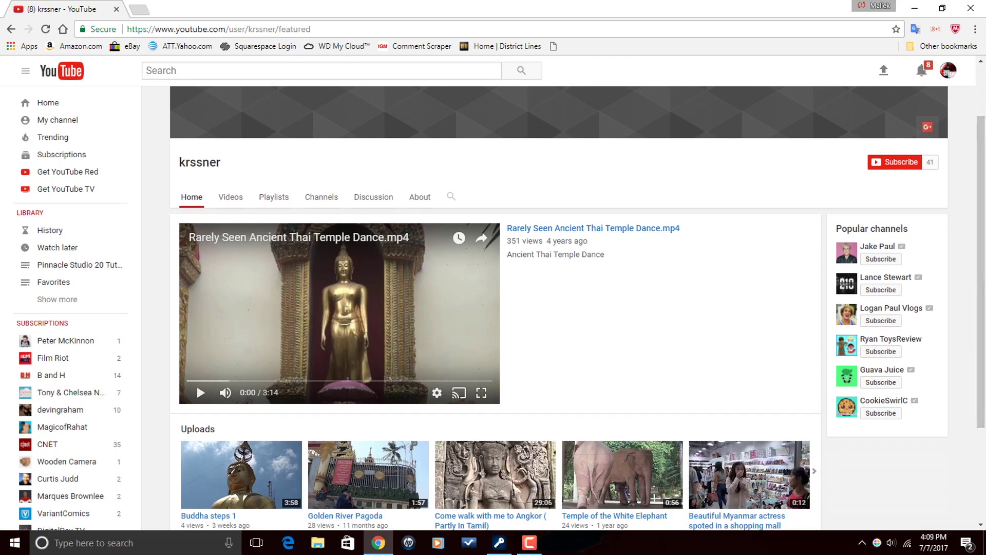
left_click(239, 202)
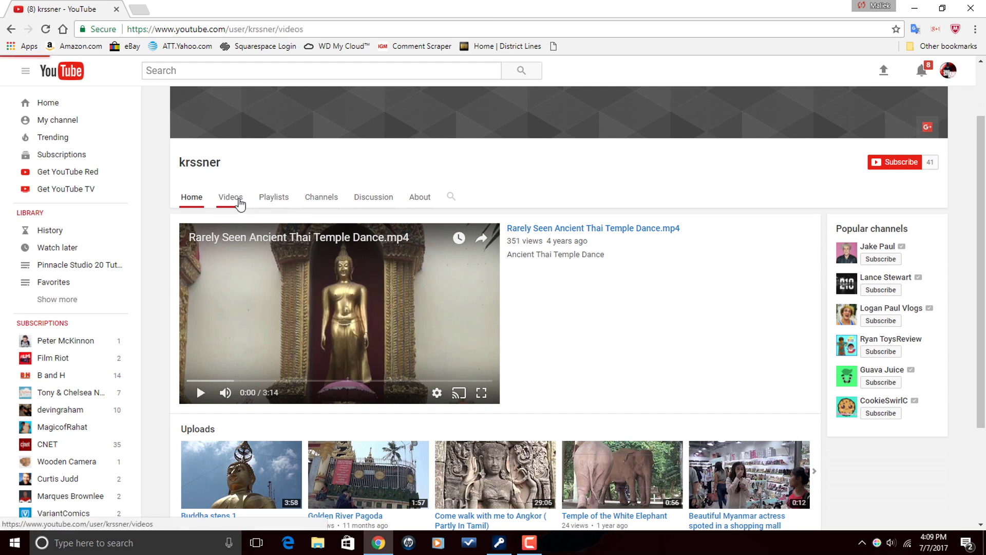